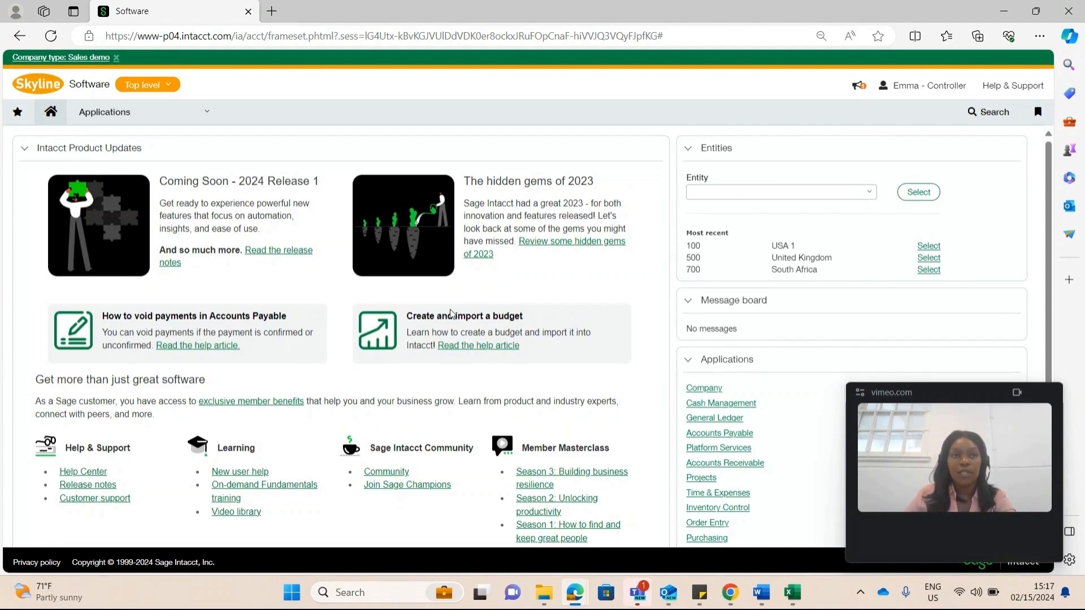
Start a new AR sales invoice in Accounts Receivable and choose Zoozzy as its customer.
{"action": "left_click", "coordinate": [158, 112]}
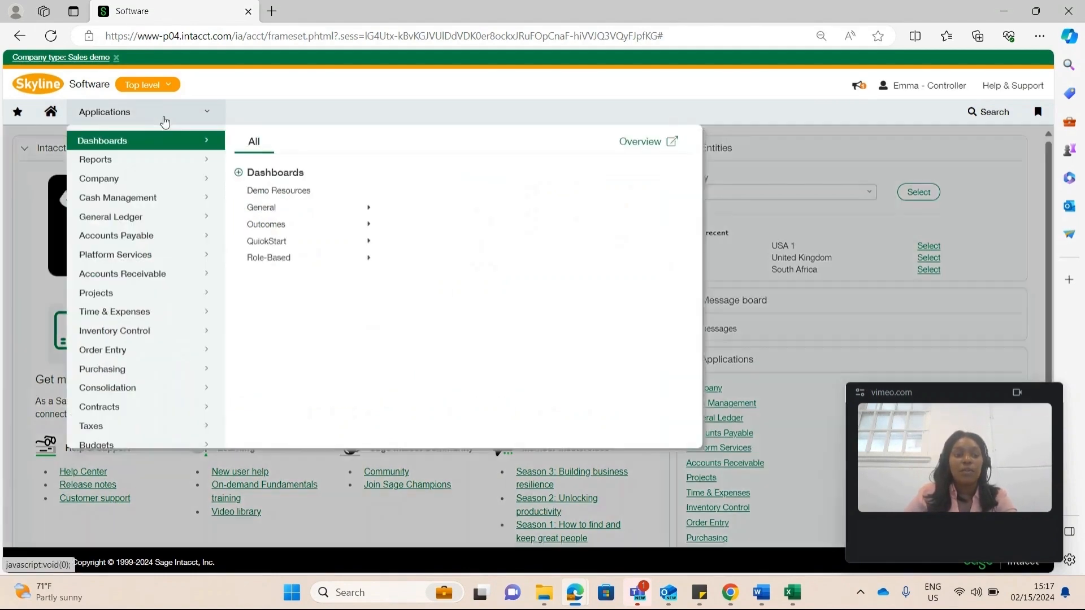
{"action": "left_click", "coordinate": [158, 274]}
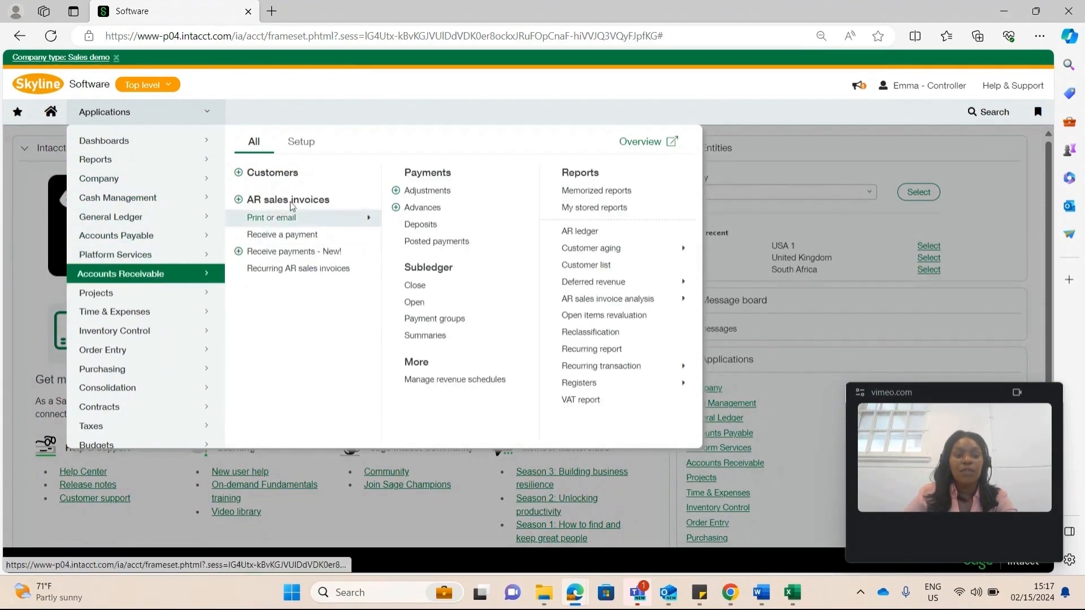
{"action": "left_click", "coordinate": [239, 202]}
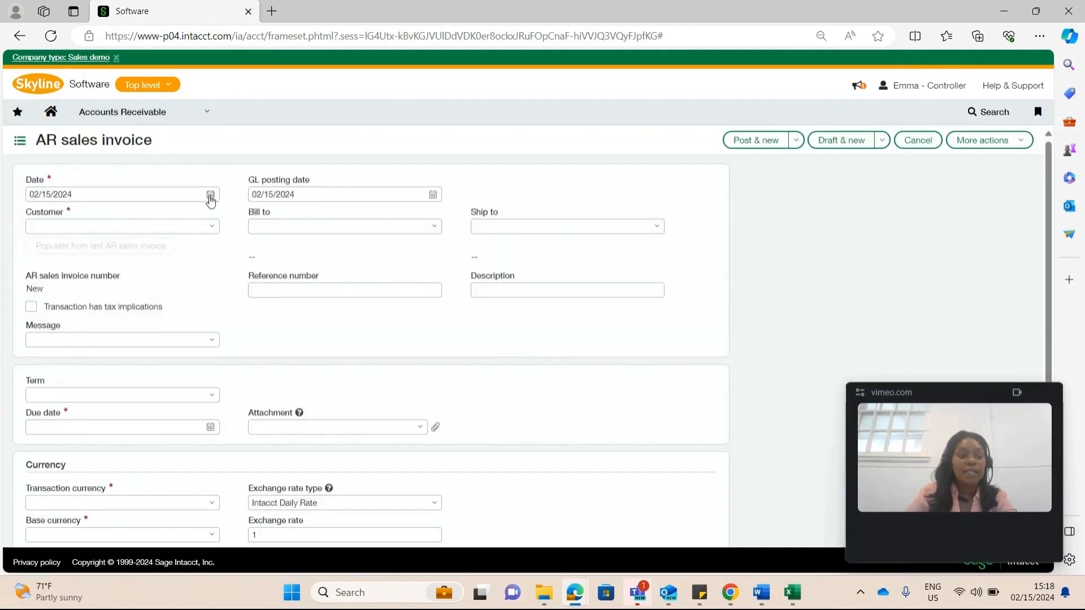
{"action": "scroll", "coordinate": [441, 212], "scroll_direction": "down", "scroll_amount": 1}
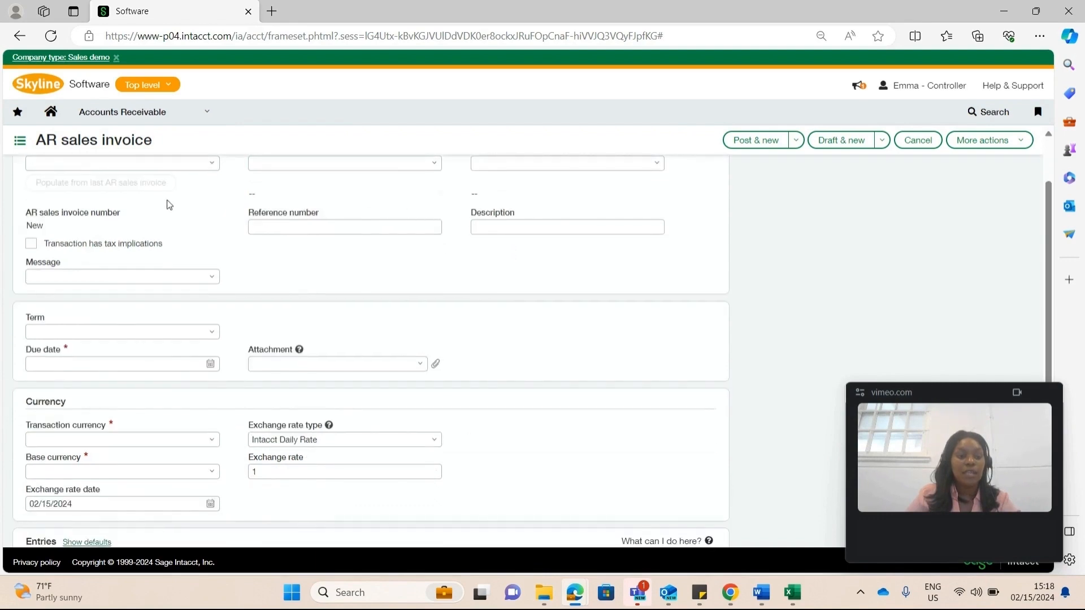
{"action": "scroll", "coordinate": [164, 215], "scroll_direction": "up", "scroll_amount": 1}
{"action": "left_click", "coordinate": [201, 228]}
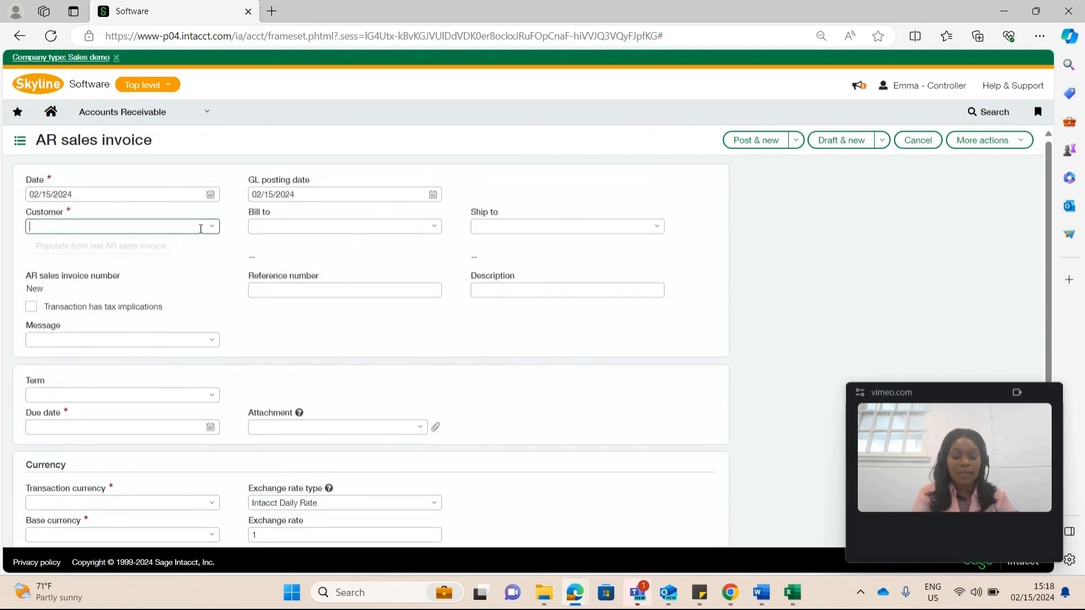
{"action": "type", "text": "zooz"}
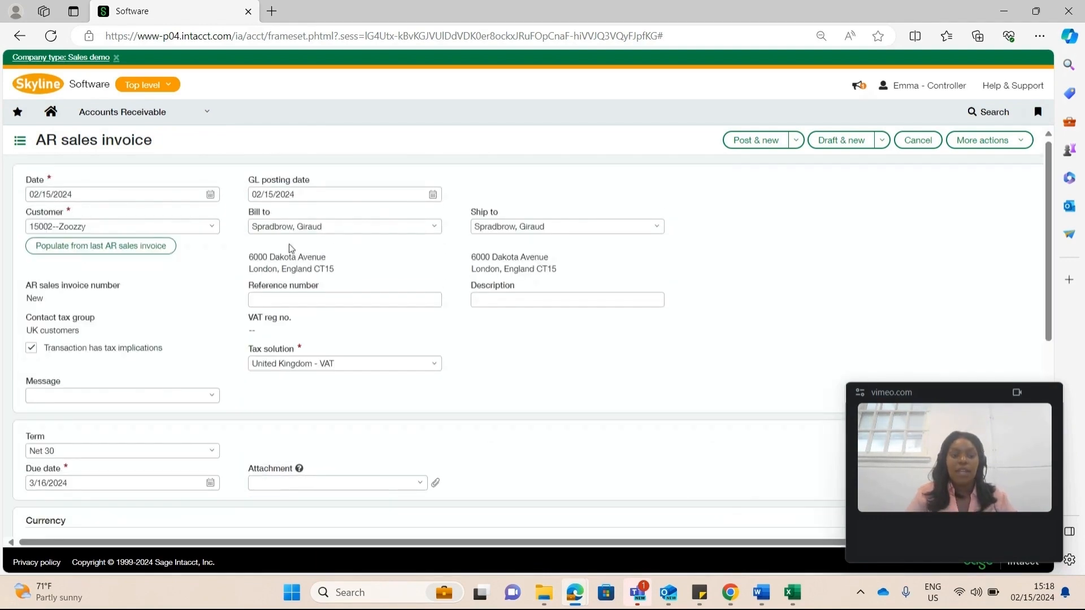
Set the base currency of the Zoozzy invoice to GBP.
{"action": "scroll", "coordinate": [218, 252], "scroll_direction": "down", "scroll_amount": 2}
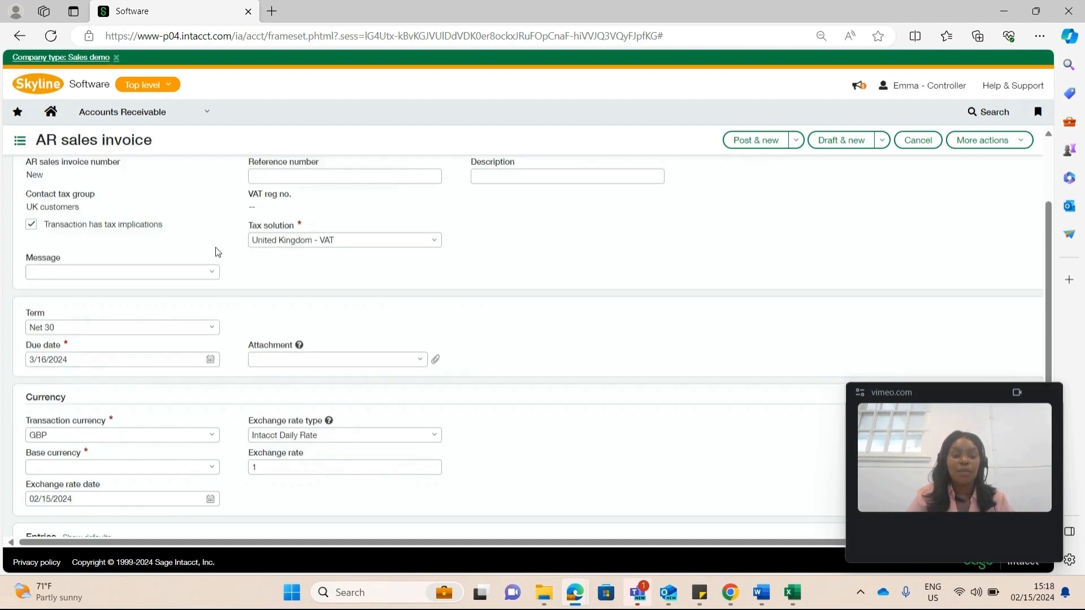
{"action": "scroll", "coordinate": [219, 252], "scroll_direction": "down", "scroll_amount": 3}
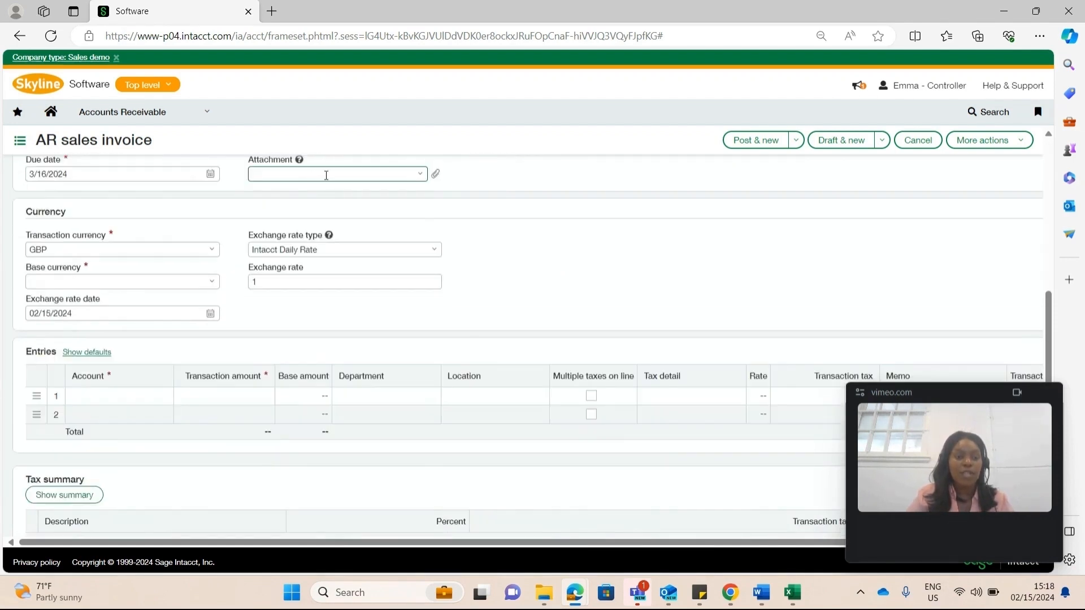
{"action": "scroll", "coordinate": [327, 175], "scroll_direction": "down", "scroll_amount": 1}
{"action": "scroll", "coordinate": [115, 195], "scroll_direction": "up", "scroll_amount": 3}
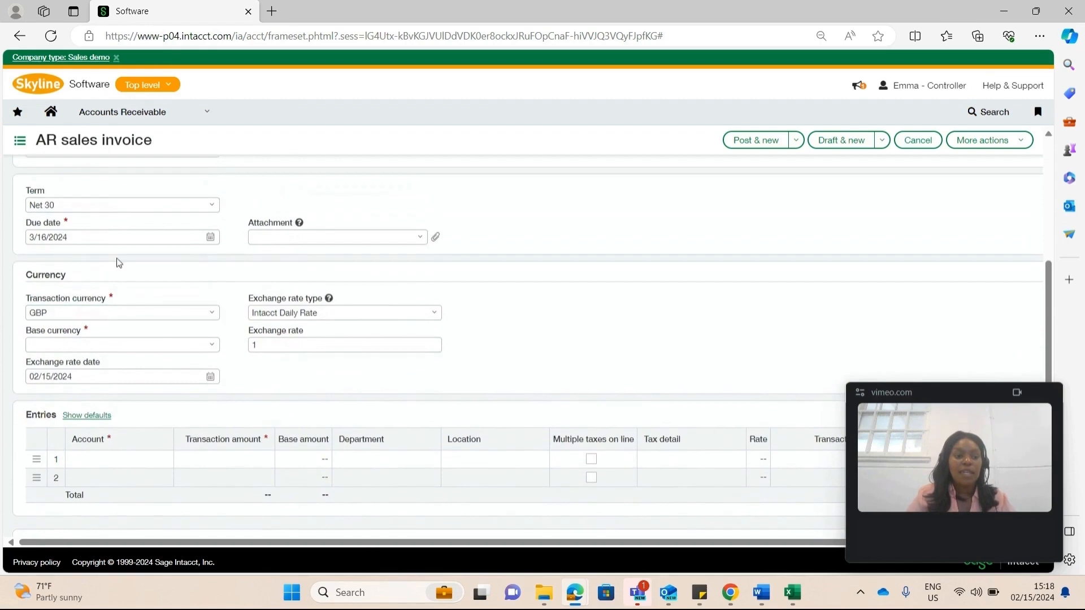
{"action": "scroll", "coordinate": [123, 301], "scroll_direction": "down", "scroll_amount": 3}
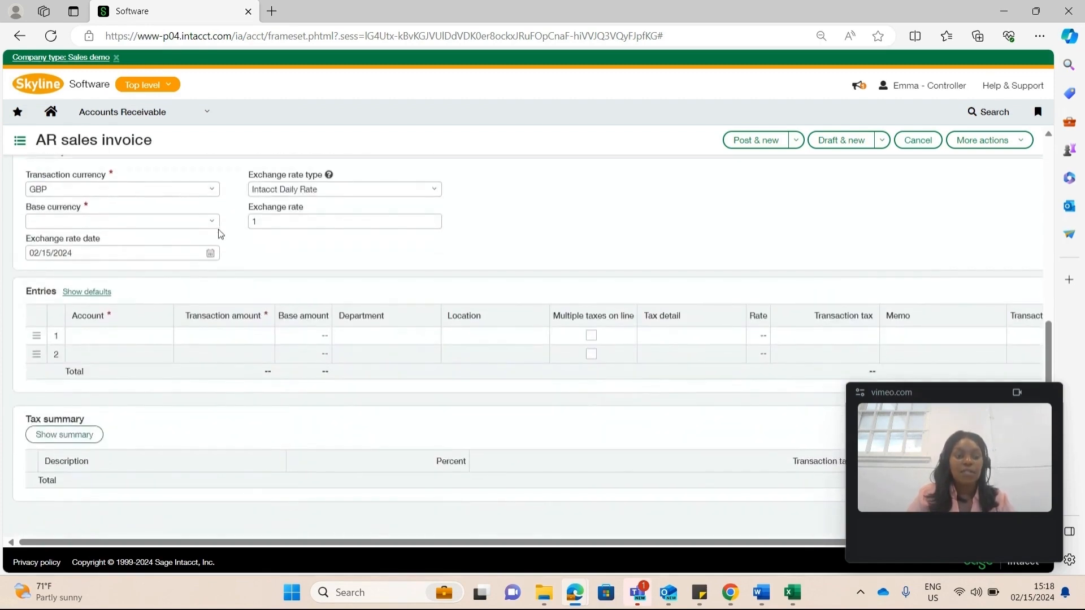
{"action": "left_click", "coordinate": [212, 225]}
{"action": "left_click", "coordinate": [117, 296]}
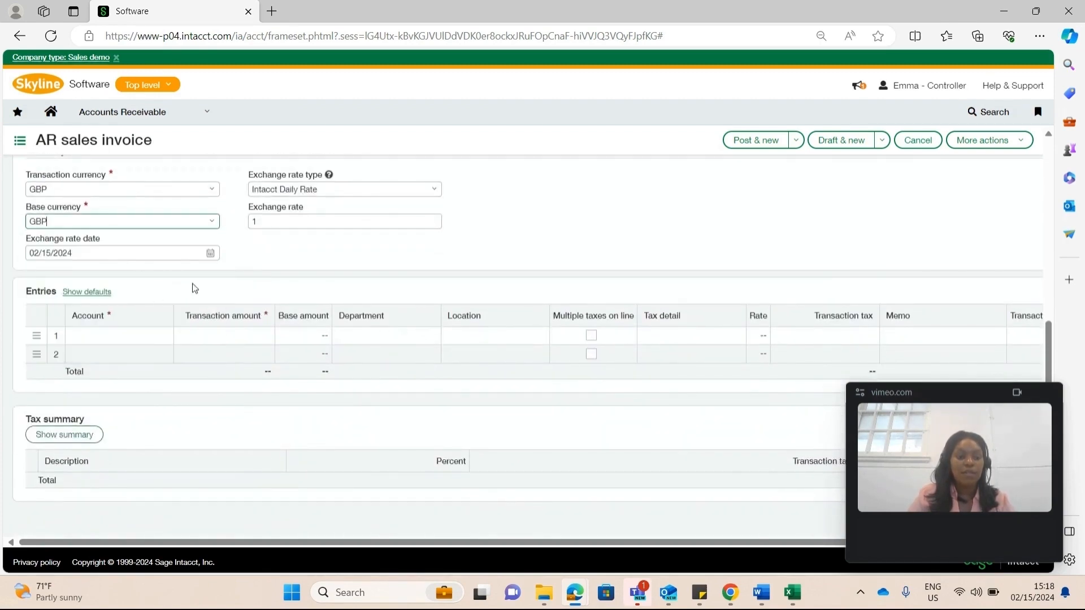
Fill entry line 1 with the Revenue - Services account and a transaction amount of 21000.
{"action": "scroll", "coordinate": [229, 204], "scroll_direction": "up", "scroll_amount": 4}
{"action": "scroll", "coordinate": [229, 204], "scroll_direction": "down", "scroll_amount": 4}
{"action": "left_click", "coordinate": [146, 336]}
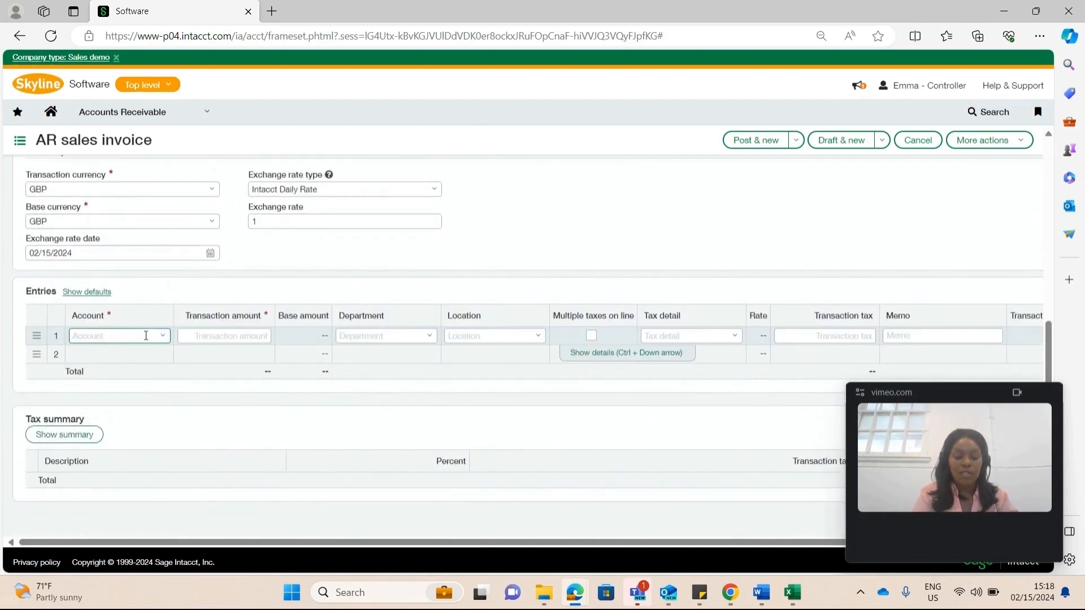
{"action": "type", "text": "reve"}
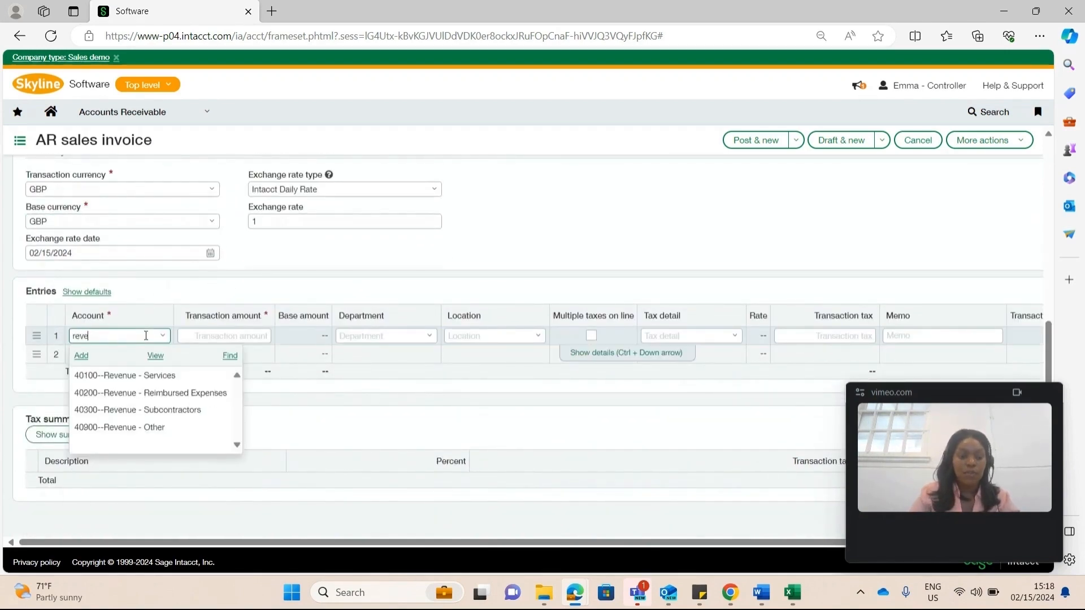
{"action": "left_click", "coordinate": [143, 378]}
{"action": "left_click", "coordinate": [230, 336]}
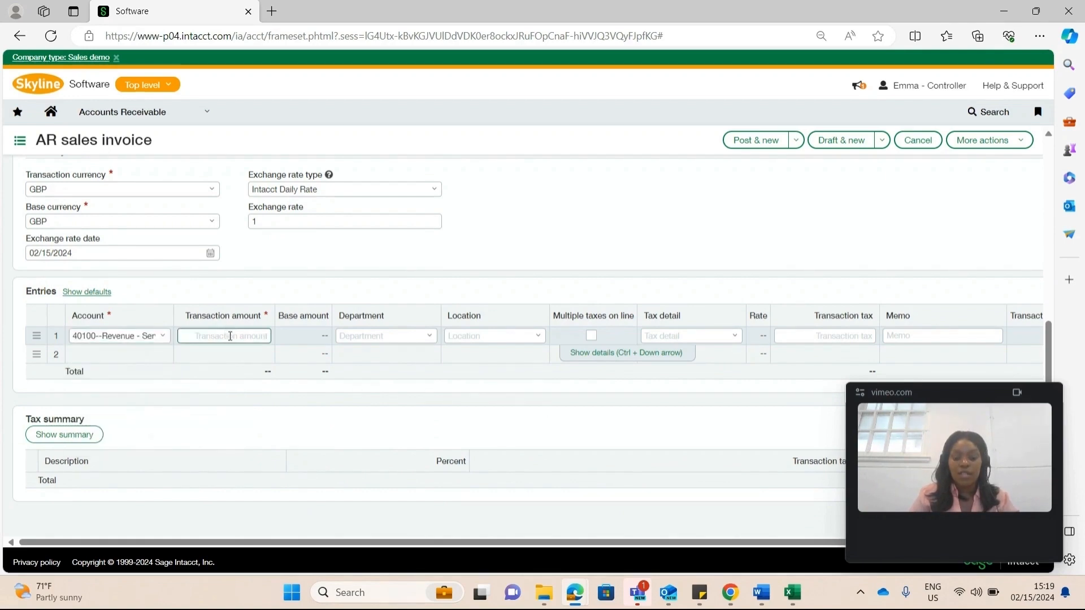
{"action": "type", "text": "21000"}
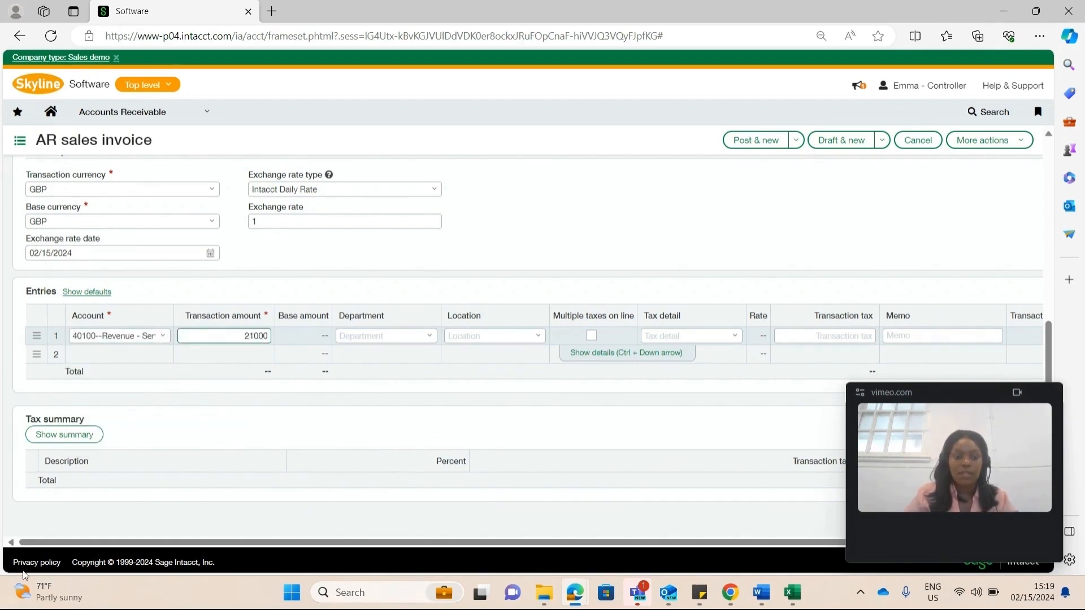
Assign entry line 1 to department 200--Services and location 500--United Kingdom, and show the line's details.
{"action": "left_click", "coordinate": [385, 336]}
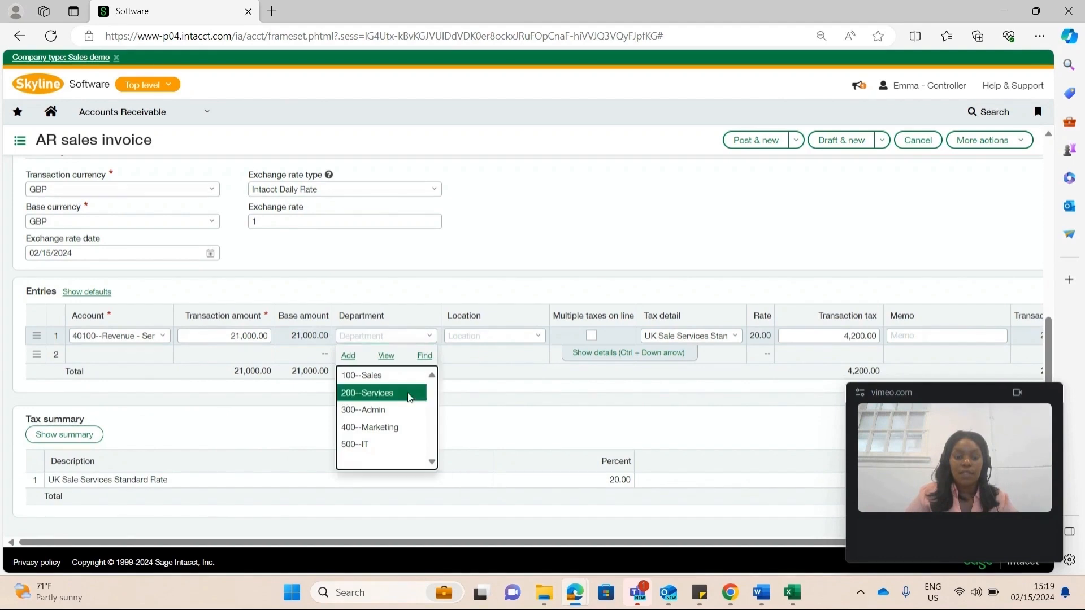
{"action": "left_click", "coordinate": [396, 390]}
{"action": "left_click", "coordinate": [540, 339]}
{"action": "left_click", "coordinate": [527, 376]}
{"action": "left_click", "coordinate": [609, 355]}
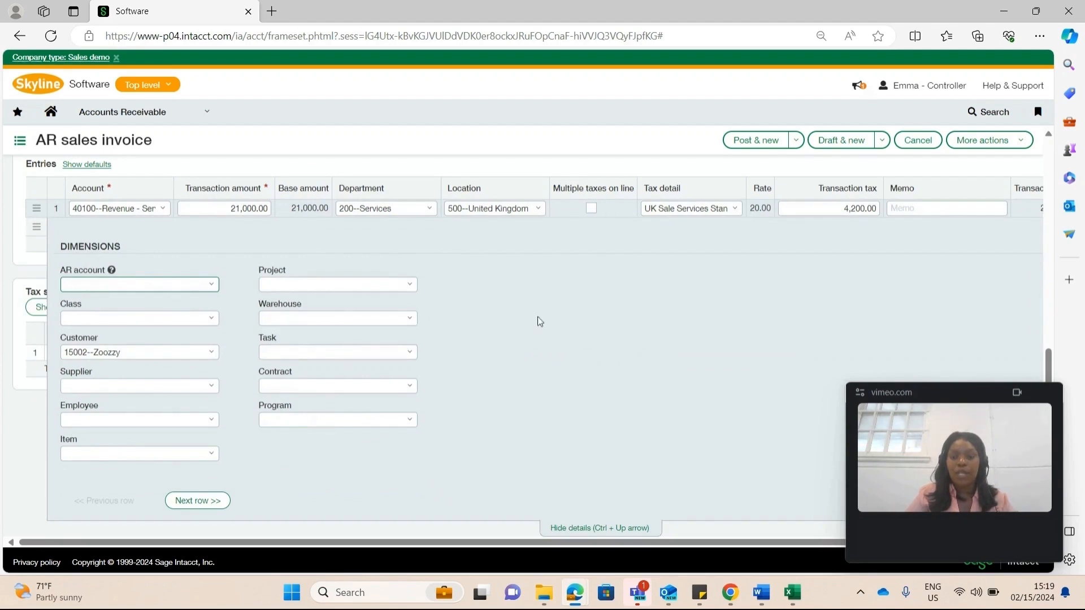
Post the AR sales invoice without starting a new one, returning to the invoice list.
{"action": "scroll", "coordinate": [678, 255], "scroll_direction": "up", "scroll_amount": 3}
{"action": "left_click", "coordinate": [796, 140]}
{"action": "left_click", "coordinate": [761, 162]}
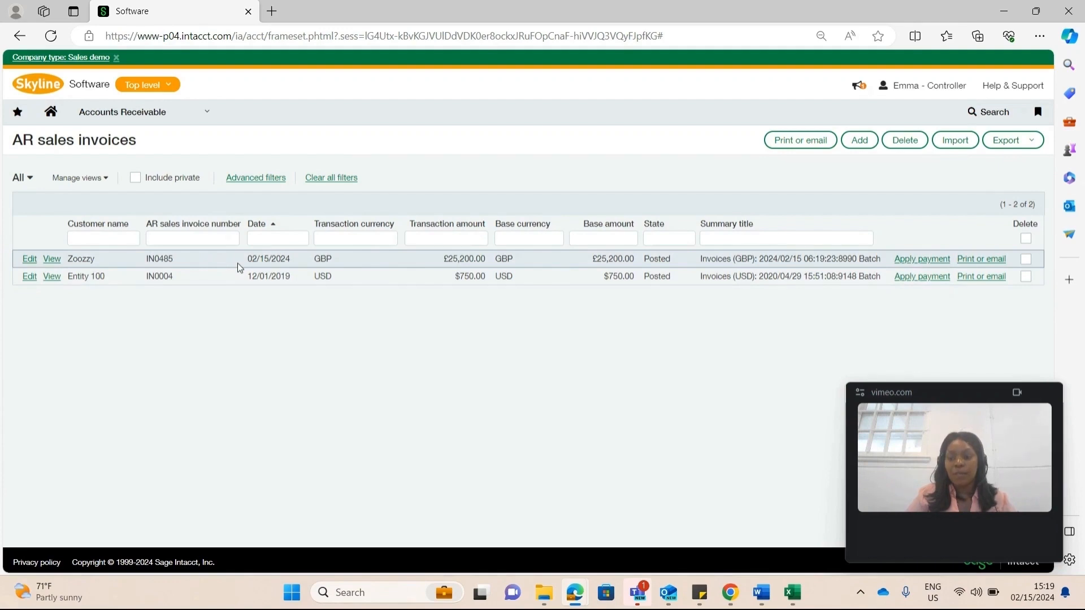
Apply a payment to the posted Zoozzy invoice and set its payment method to Record transfer.
{"action": "left_click", "coordinate": [922, 259]}
{"action": "left_click", "coordinate": [210, 249]}
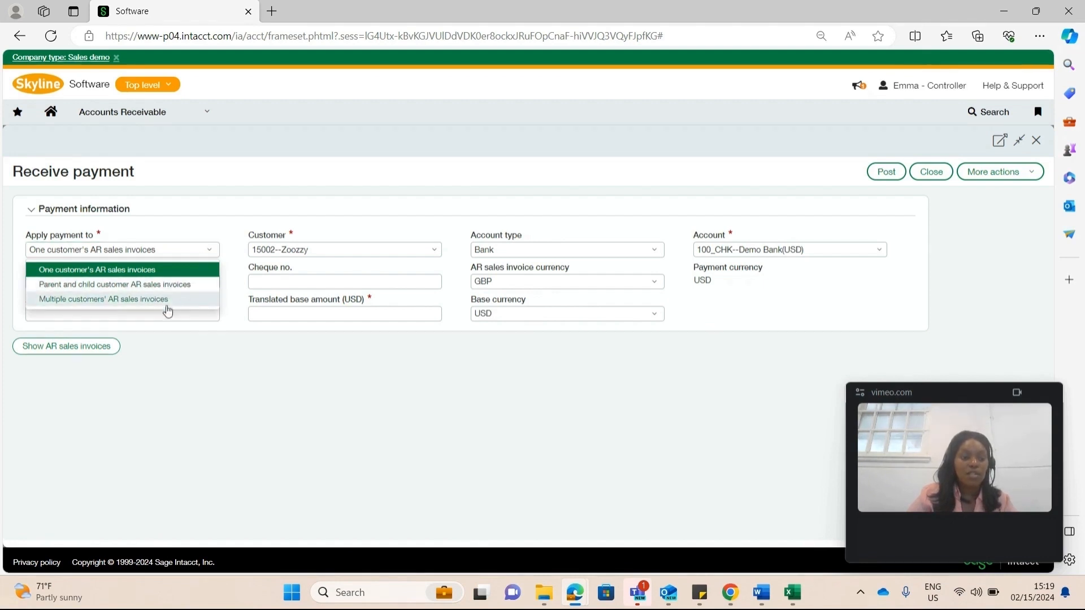
{"action": "left_click", "coordinate": [234, 212]}
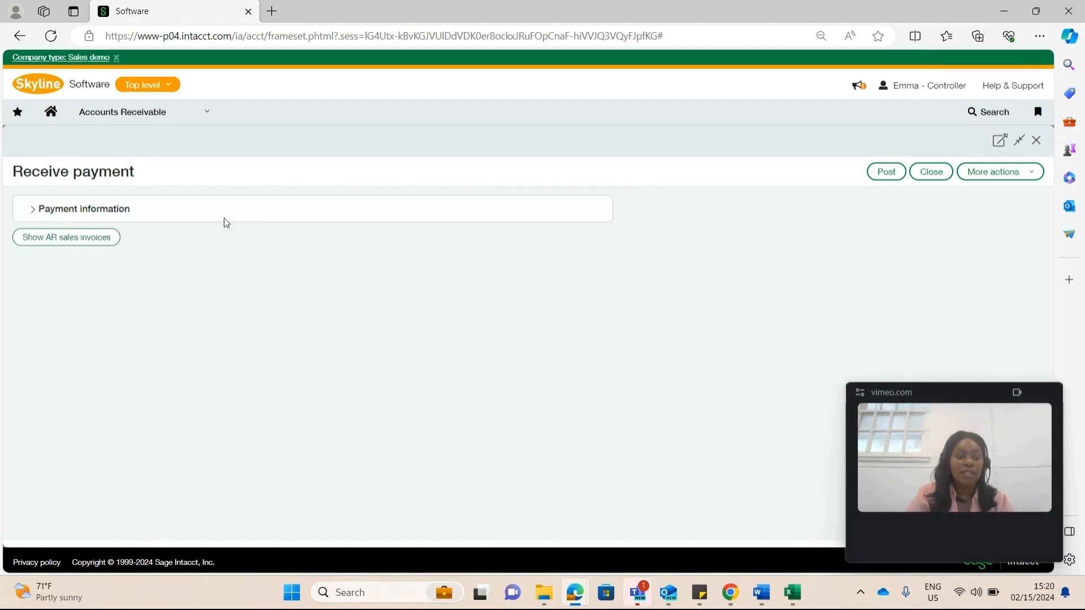
{"action": "left_click", "coordinate": [117, 211]}
{"action": "left_click", "coordinate": [170, 281]}
{"action": "left_click", "coordinate": [170, 316]}
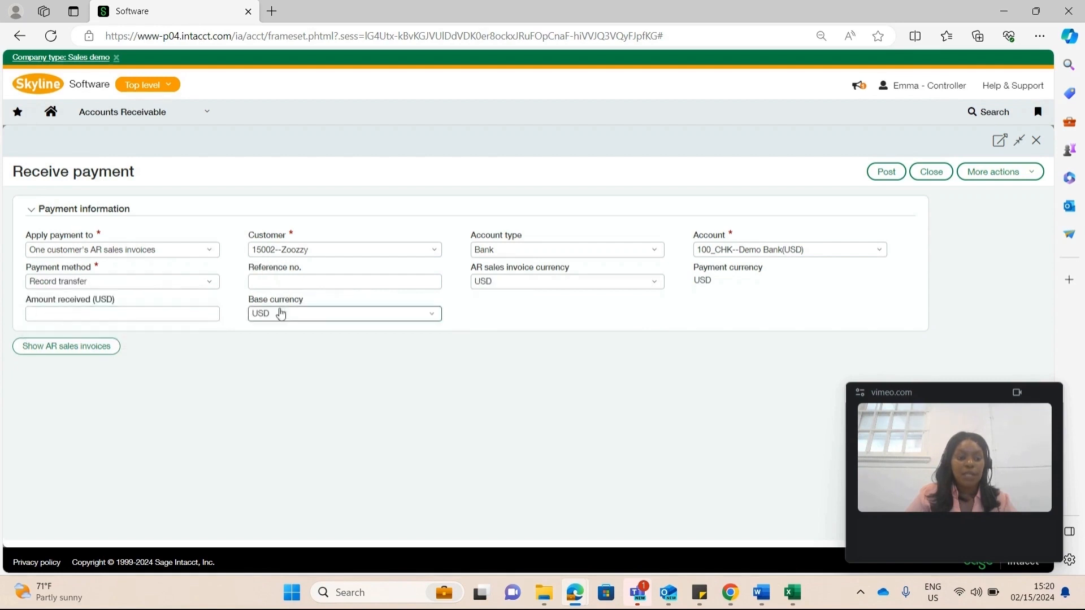
Enter 21000 as the amount received and "Testing Recon" as the payment's reference.
{"action": "left_click", "coordinate": [151, 311]}
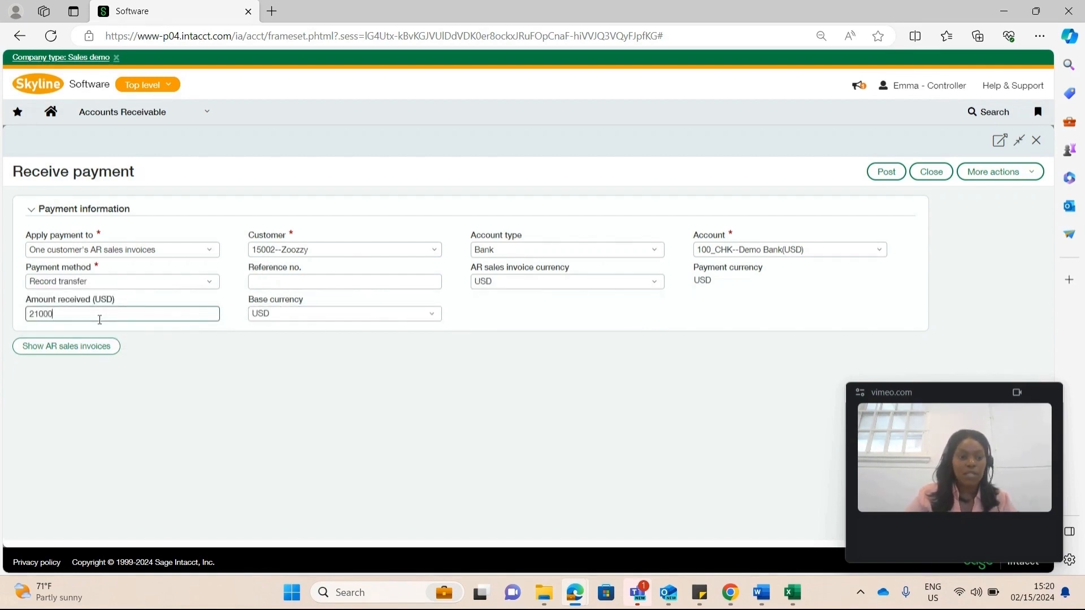
{"action": "type", "text": "21000"}
{"action": "left_click", "coordinate": [317, 281]}
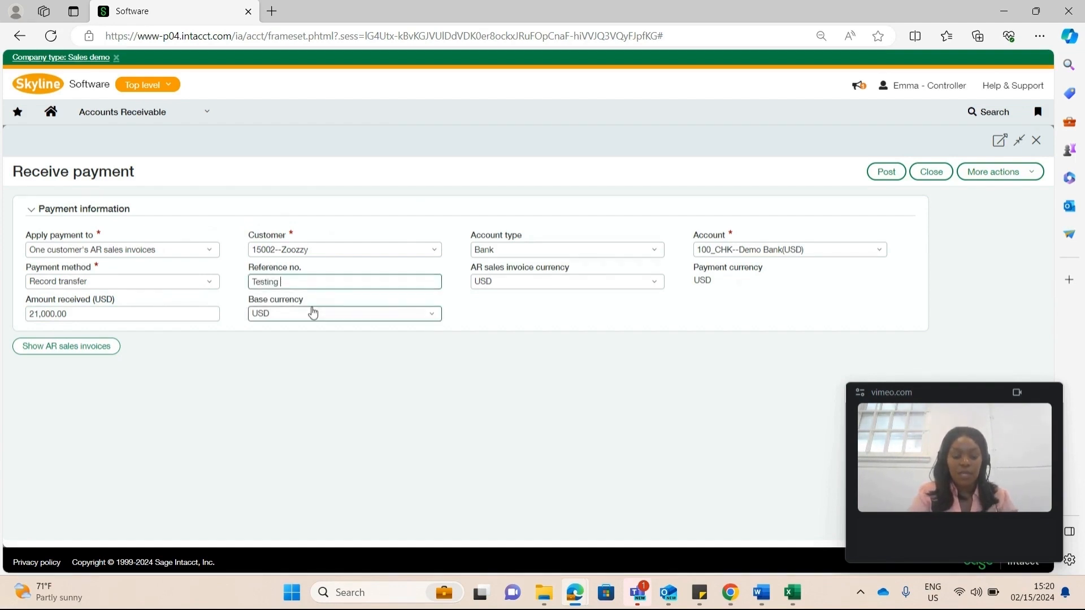
Keep the account type as Bank and choose the Demo Bank(GBP) account for the payment.
{"action": "left_click", "coordinate": [641, 249]}
{"action": "left_click", "coordinate": [615, 249]}
{"action": "left_click", "coordinate": [610, 249]}
{"action": "left_click", "coordinate": [604, 275]}
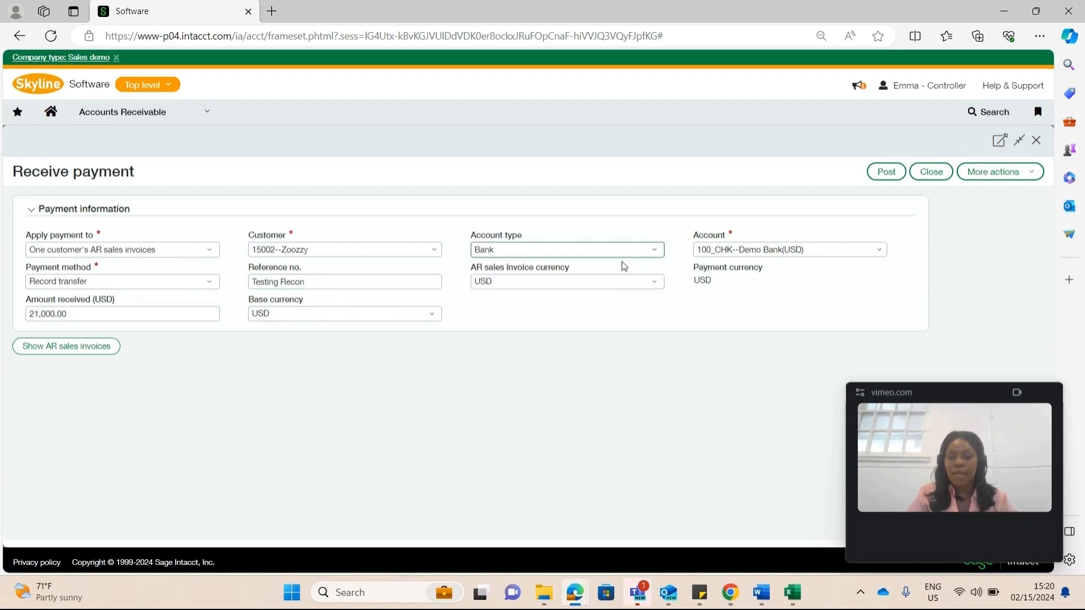
{"action": "left_click", "coordinate": [848, 249]}
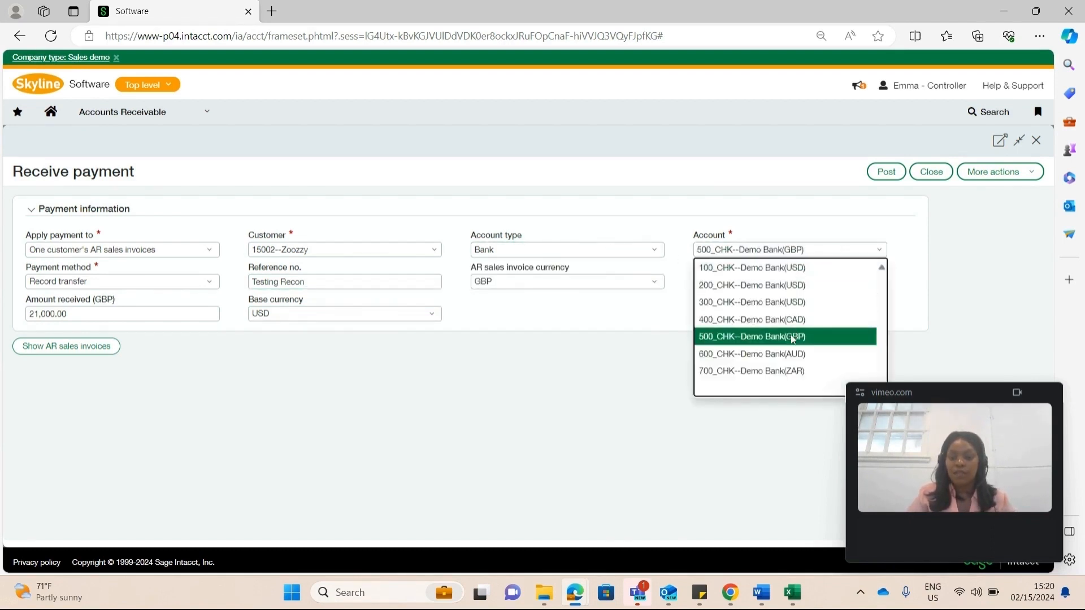
{"action": "left_click", "coordinate": [793, 338]}
Show the customer's AR sales invoices in the payment and review the amounts applied and outstanding.
{"action": "left_click", "coordinate": [42, 349]}
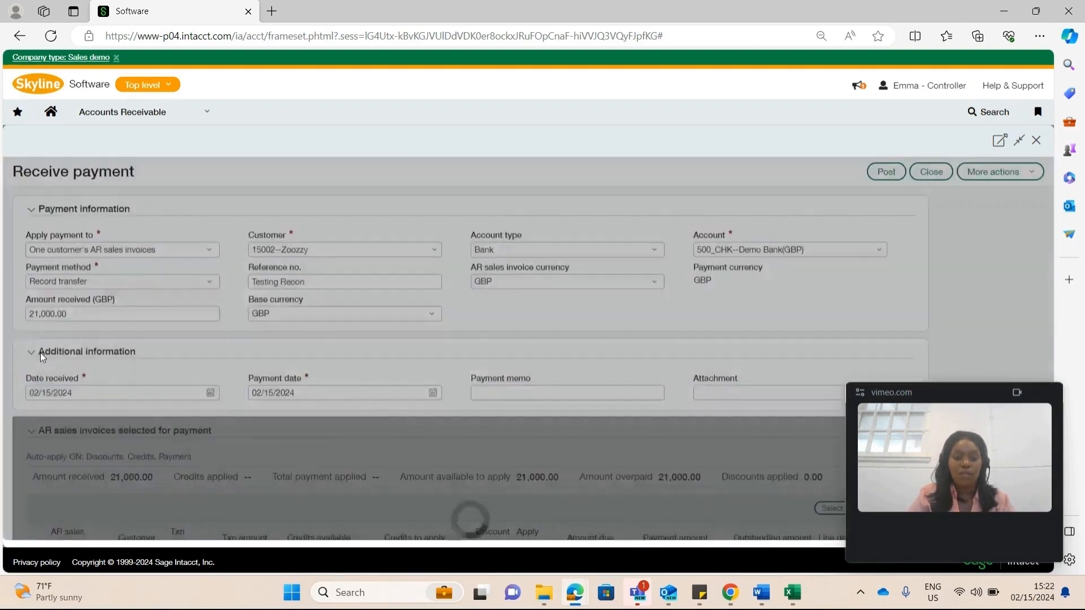
{"action": "scroll", "coordinate": [39, 353], "scroll_direction": "down", "scroll_amount": 3}
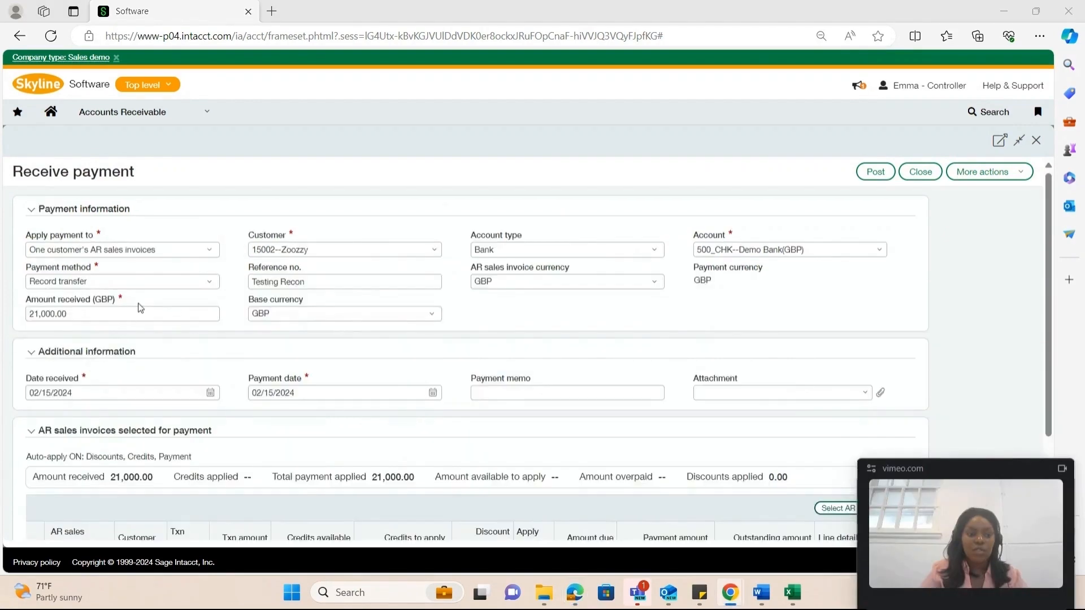
{"action": "scroll", "coordinate": [139, 306], "scroll_direction": "down", "scroll_amount": 3}
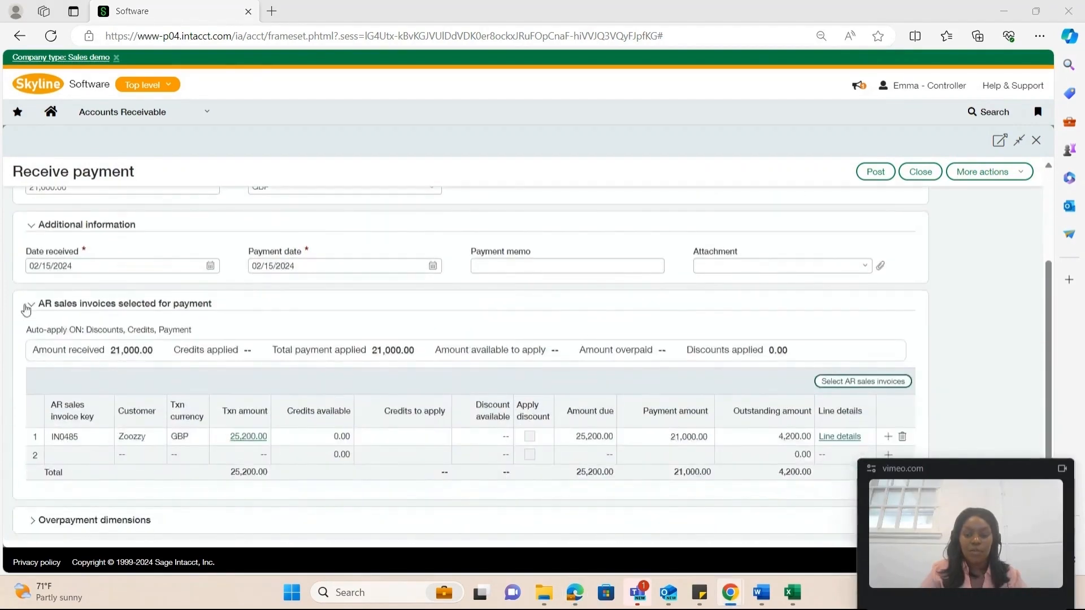
{"action": "scroll", "coordinate": [136, 275], "scroll_direction": "up", "scroll_amount": 1}
{"action": "scroll", "coordinate": [136, 277], "scroll_direction": "up", "scroll_amount": 2}
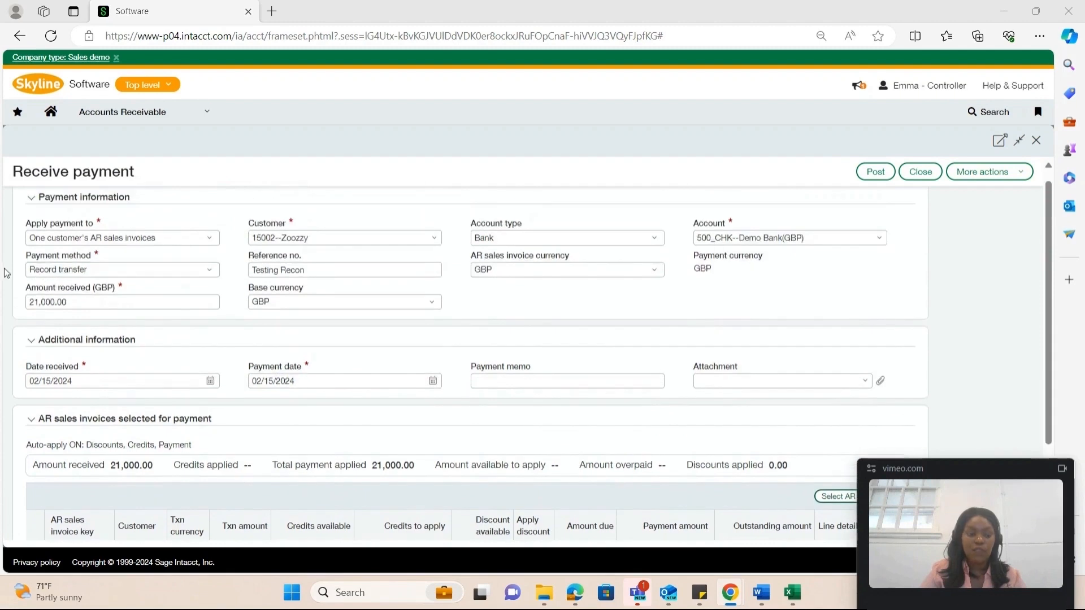
Set the amount received to 25,200.00 GBP and post the payment.
{"action": "left_click", "coordinate": [42, 304]}
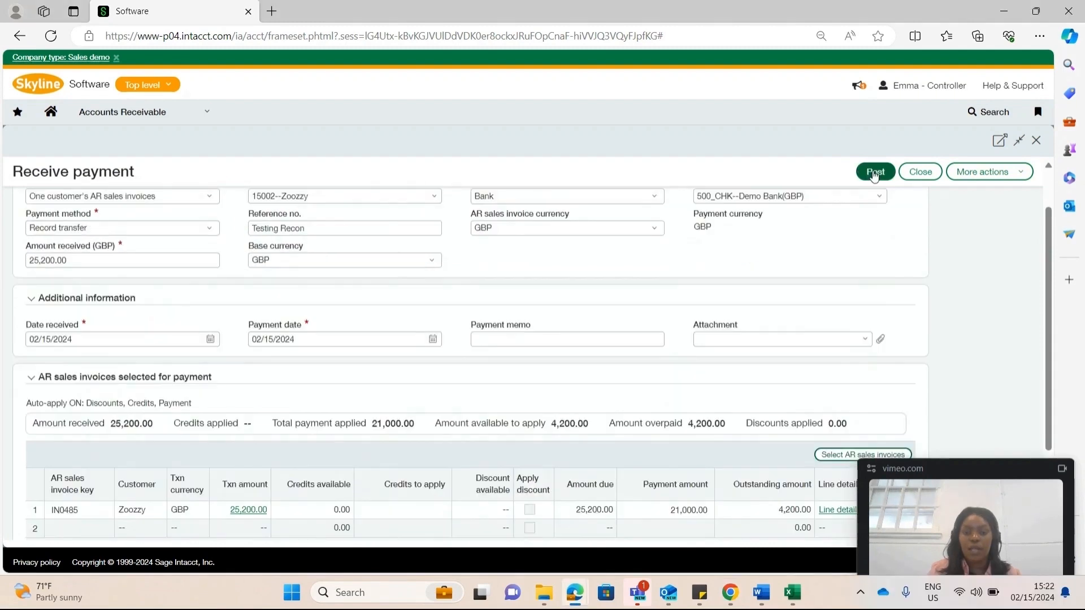
{"action": "left_click", "coordinate": [876, 172]}
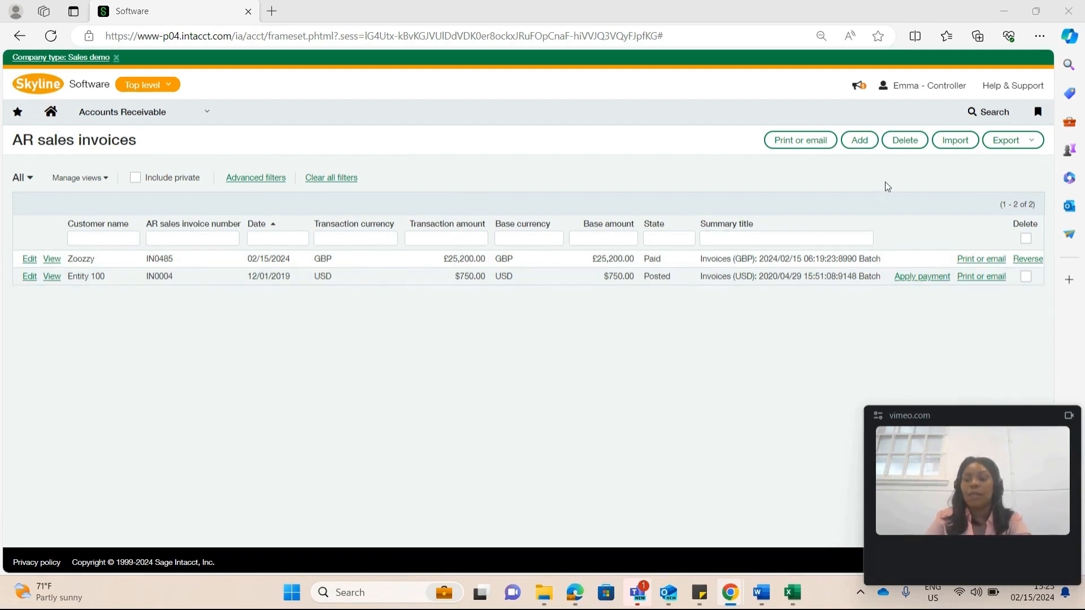
Add another AR sales invoice and choose Zoozzy as its customer.
{"action": "left_click", "coordinate": [859, 140]}
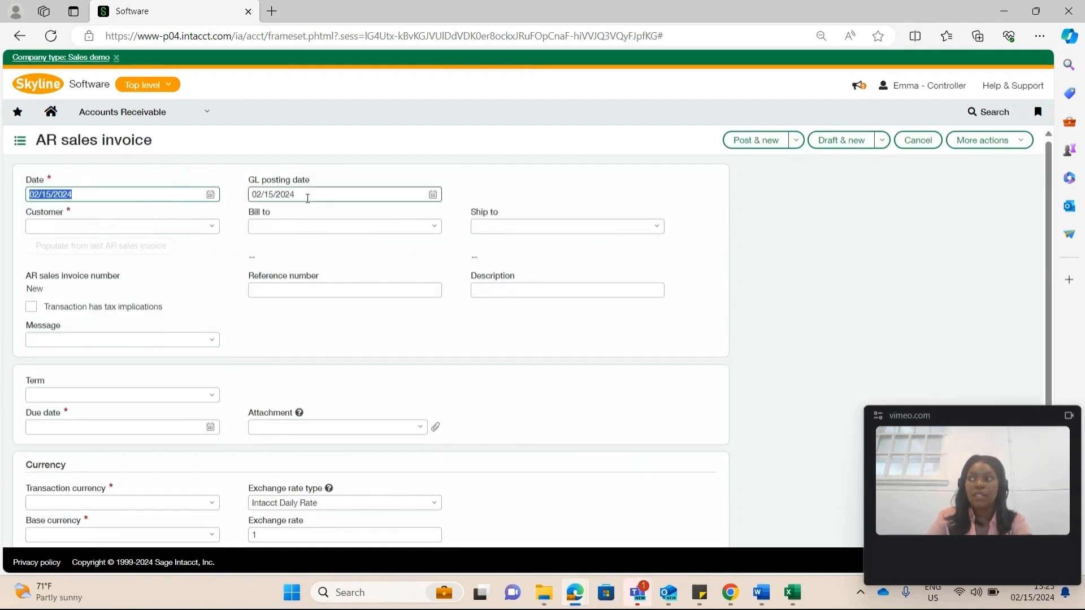
{"action": "left_click", "coordinate": [169, 226]}
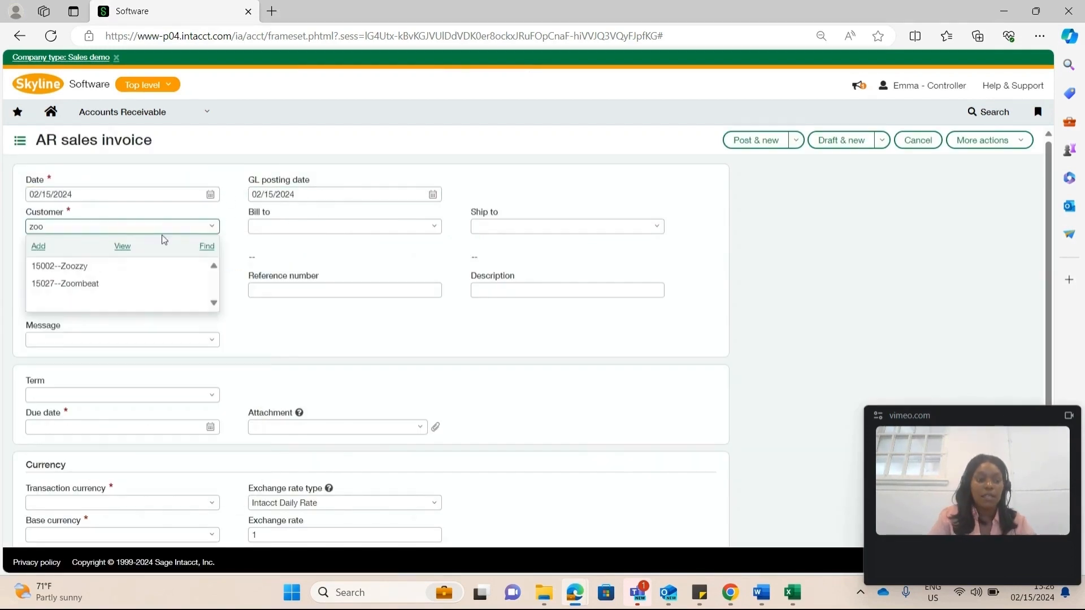
{"action": "left_click", "coordinate": [141, 263]}
Set the base currency of the new AR sales invoice to GBP.
{"action": "scroll", "coordinate": [154, 264], "scroll_direction": "down", "scroll_amount": 5}
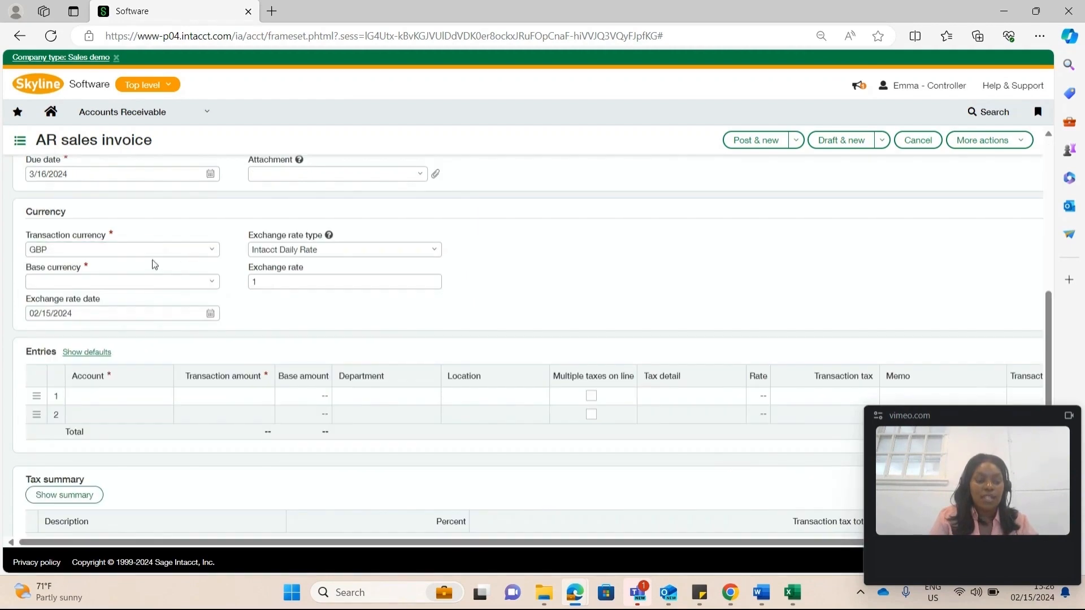
{"action": "left_click", "coordinate": [199, 283]}
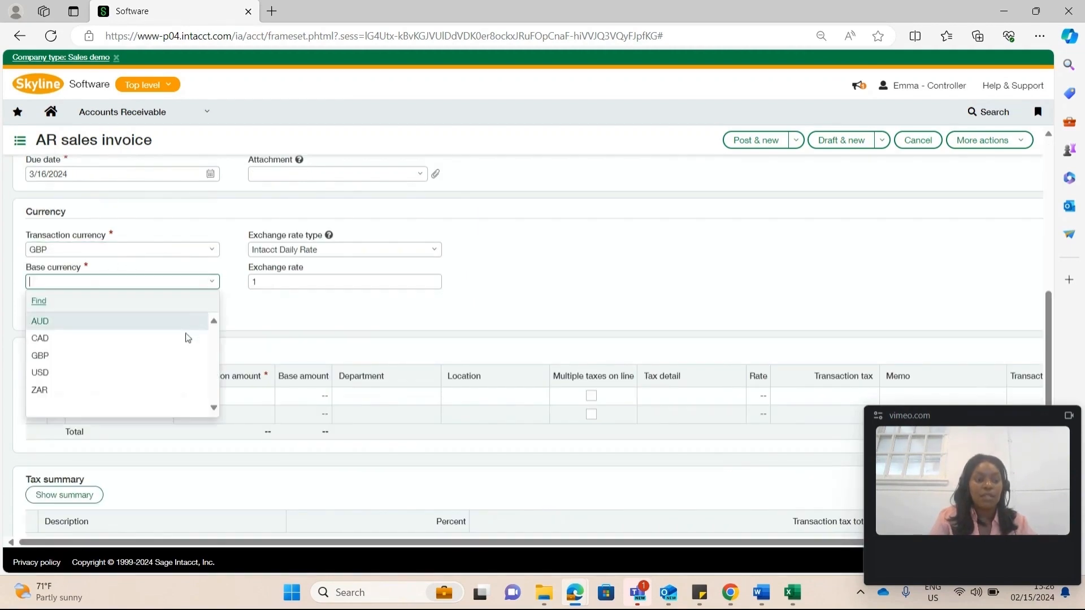
{"action": "left_click", "coordinate": [171, 361]}
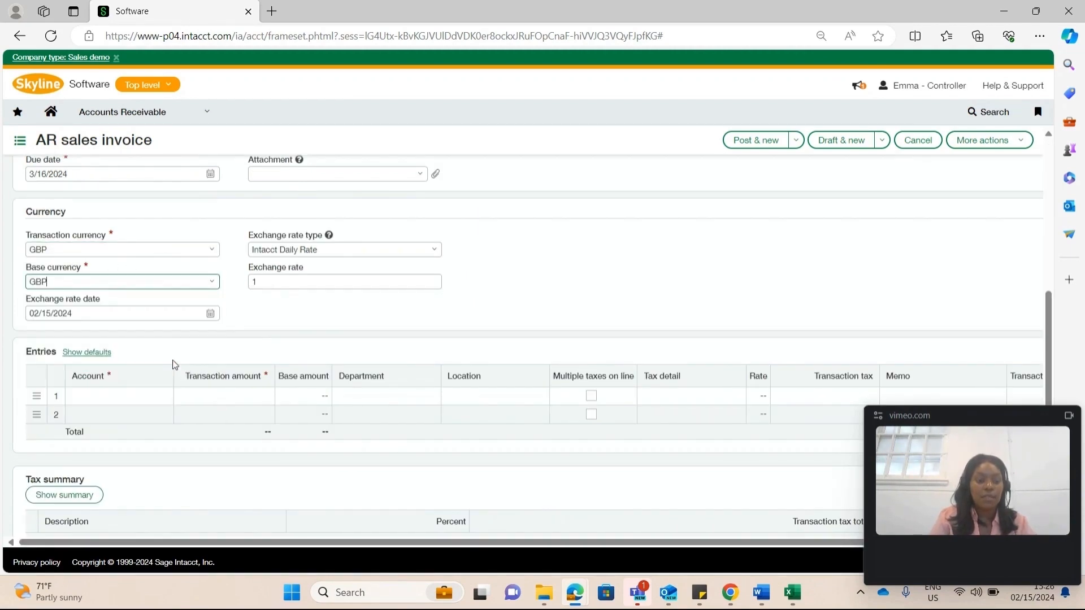
Fill the first invoice entry with account 40100--Revenue - Services and a transaction amount of 3,500.00.
{"action": "left_click", "coordinate": [96, 395]}
{"action": "type", "text": "reve"}
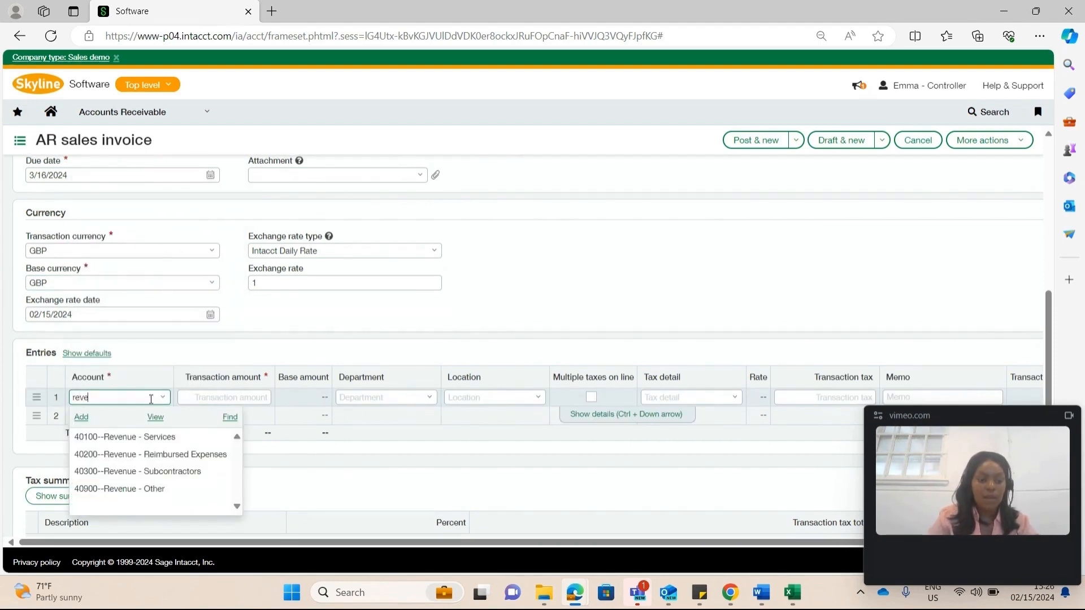
{"action": "key", "text": "Tab"}
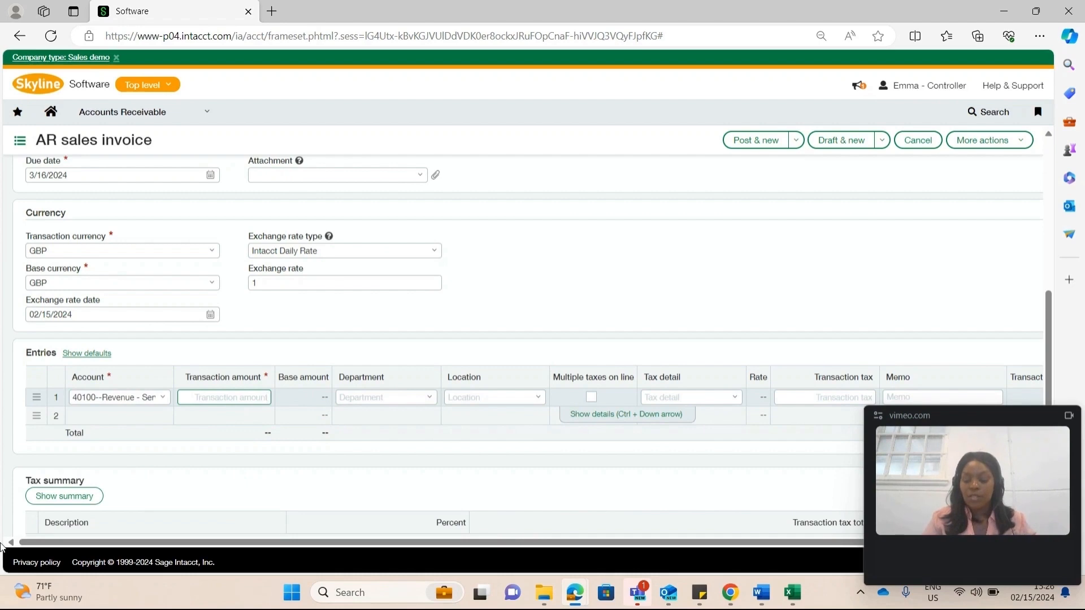
{"action": "type", "text": "500"}
Assign department 200--Services and location 500--United Kingdom to the first invoice entry.
{"action": "left_click", "coordinate": [429, 398]}
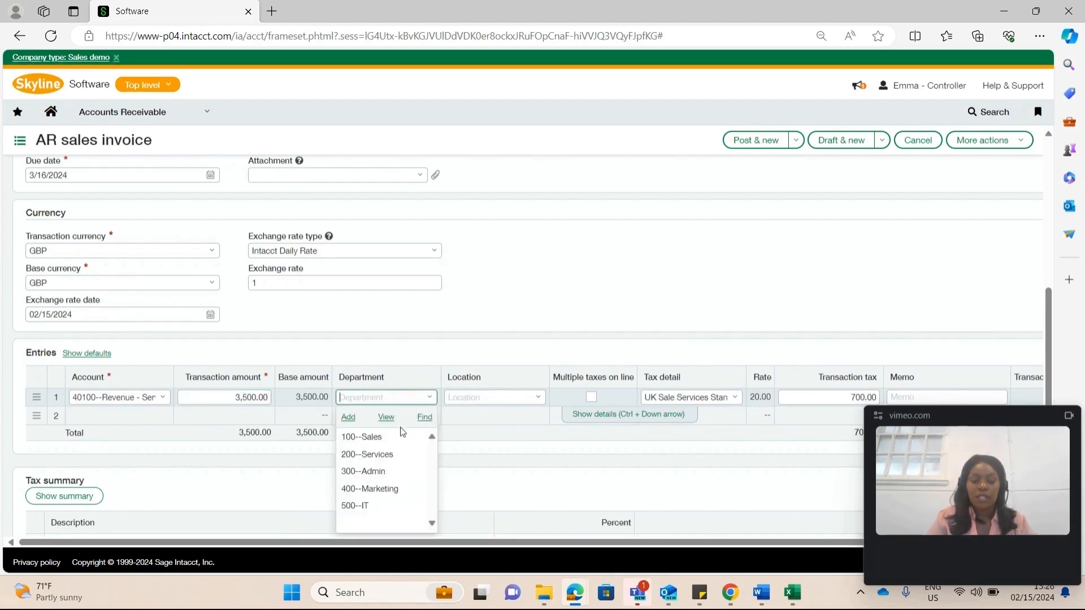
{"action": "left_click", "coordinate": [394, 457]}
{"action": "left_click", "coordinate": [537, 398]}
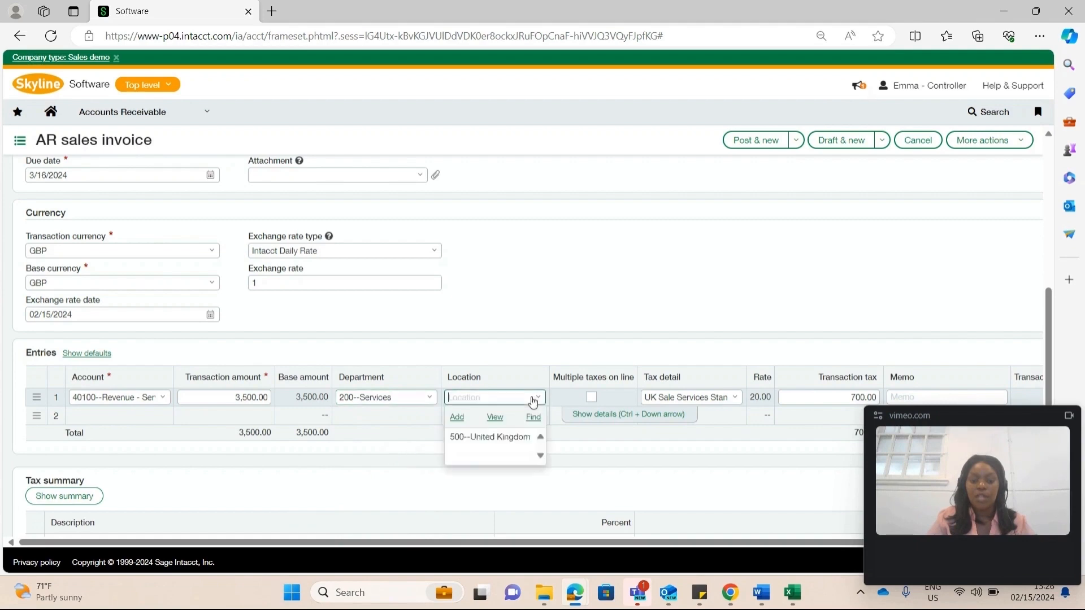
{"action": "left_click", "coordinate": [500, 436]}
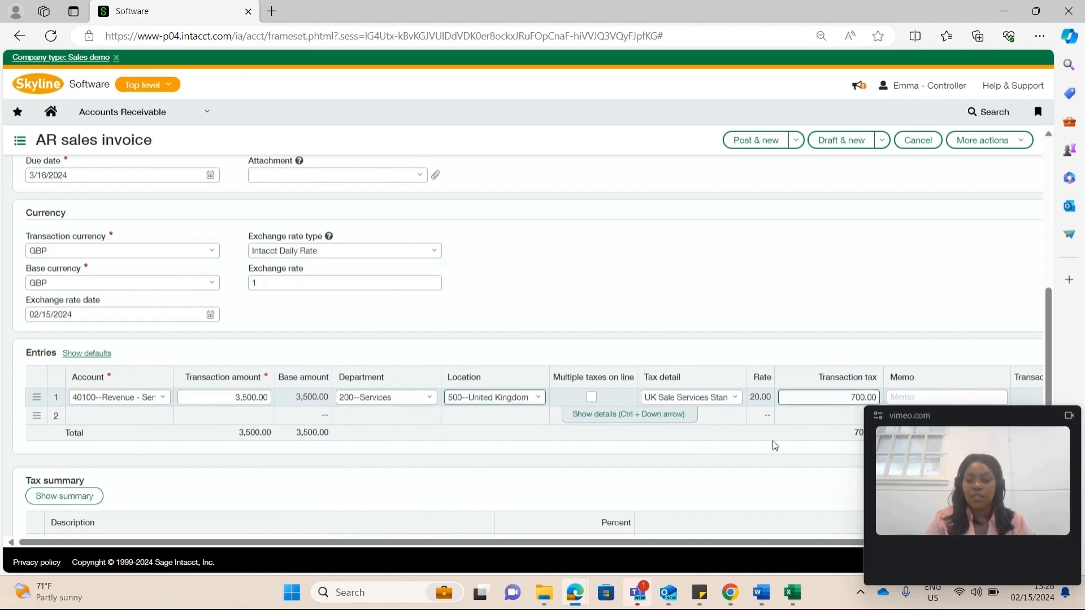
Check the entry's transaction totals and post the AR sales invoice.
{"action": "left_click_drag", "start_coordinate": [608, 545], "coordinate": [768, 549]}
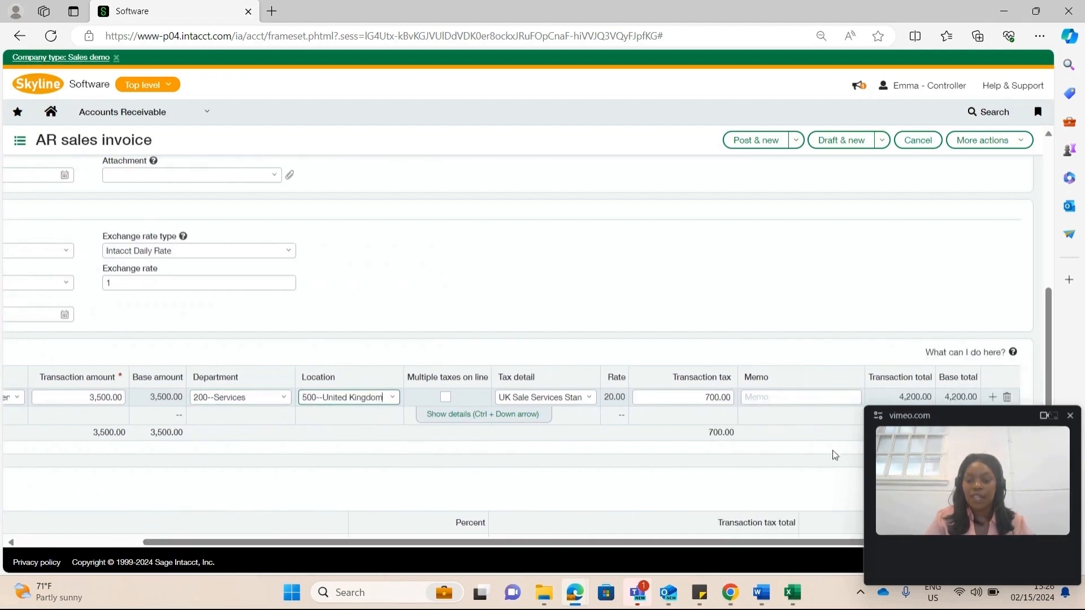
{"action": "scroll", "coordinate": [801, 283], "scroll_direction": "up", "scroll_amount": 1}
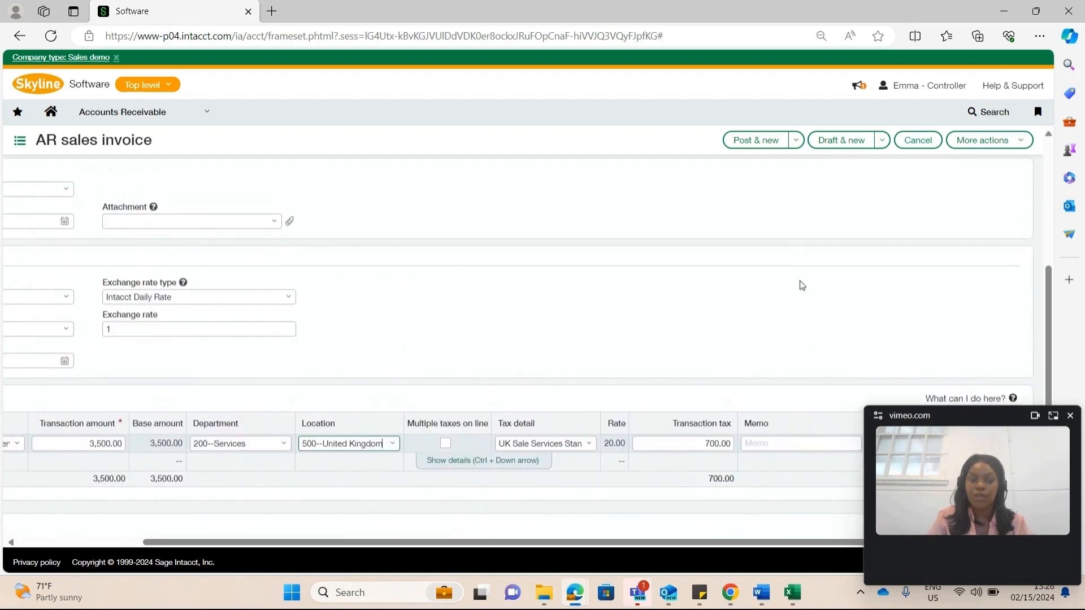
{"action": "left_click", "coordinate": [796, 140]}
{"action": "left_click", "coordinate": [731, 158]}
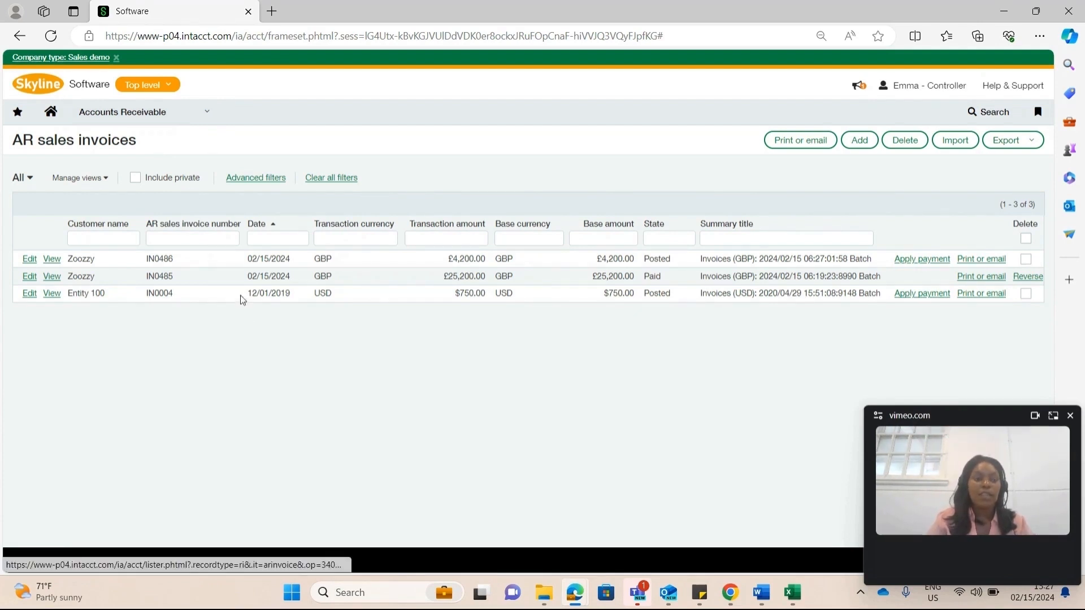
Start a bank reconciliation in Cash Management and choose 500_CHK--Demo Bank (GBP) as the account to reconcile.
{"action": "left_click", "coordinate": [174, 112]}
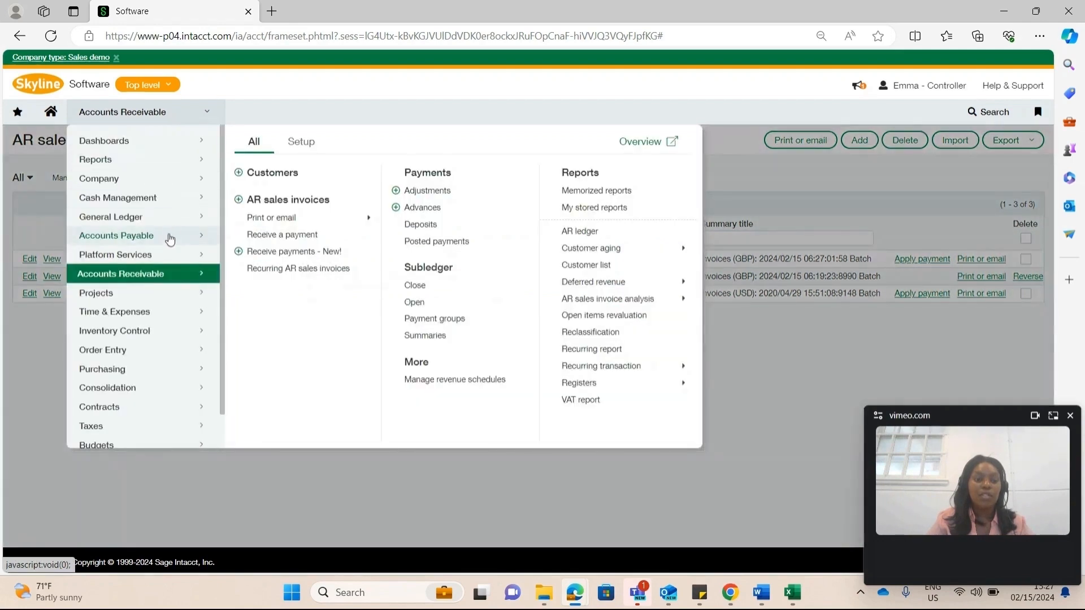
{"action": "left_click", "coordinate": [155, 199]}
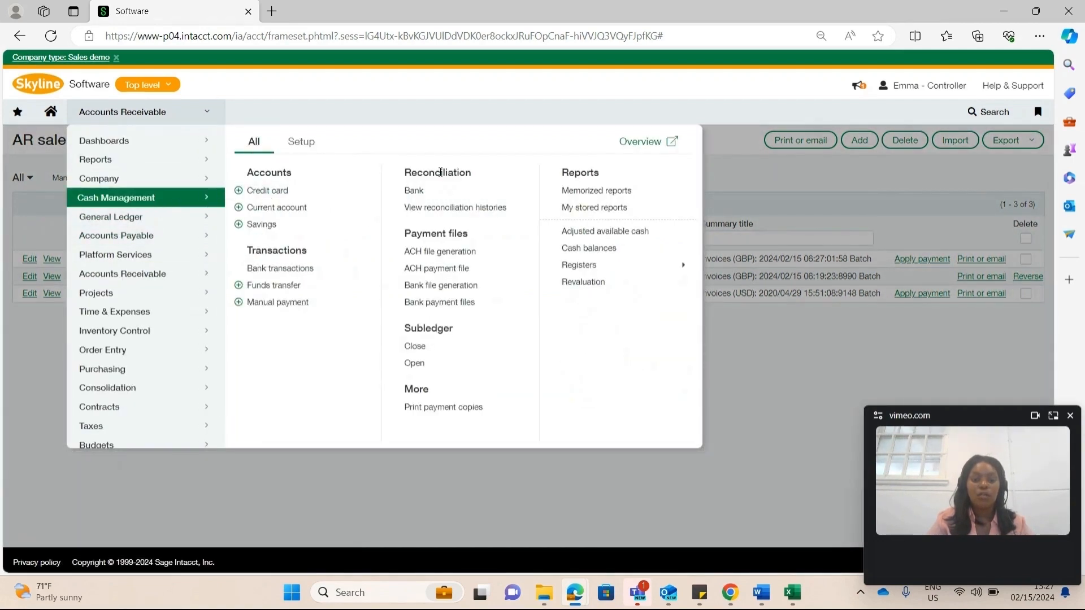
{"action": "left_click", "coordinate": [432, 192]}
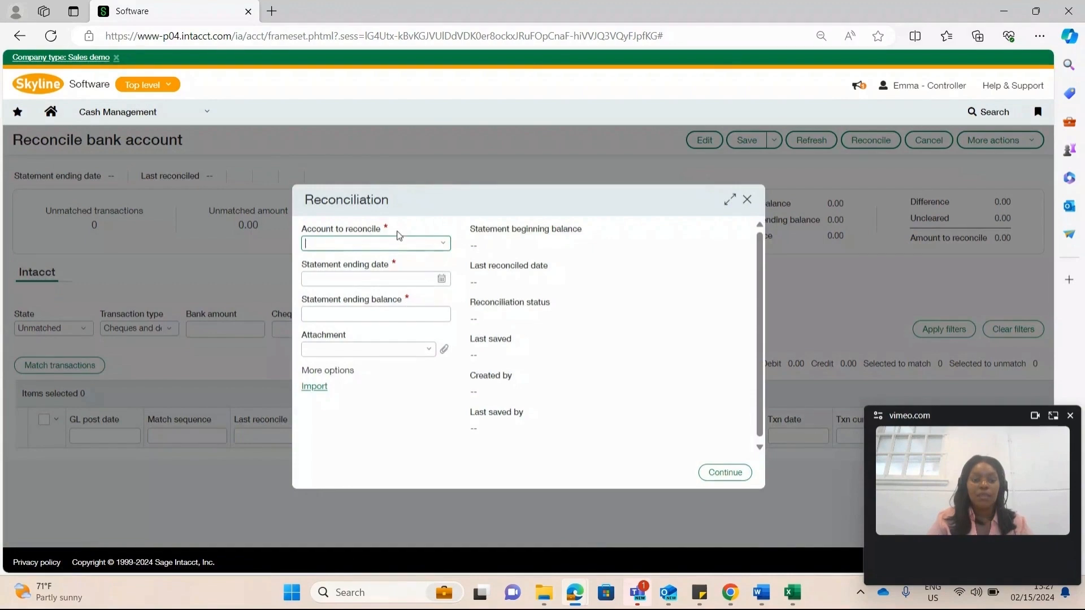
{"action": "left_click", "coordinate": [442, 243]}
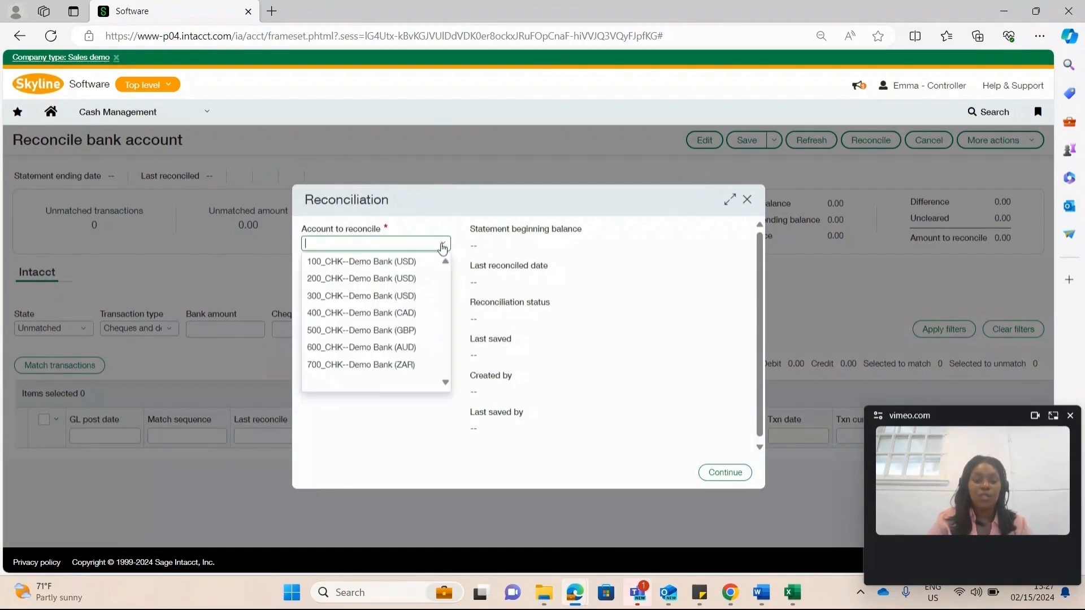
{"action": "left_click", "coordinate": [429, 331]}
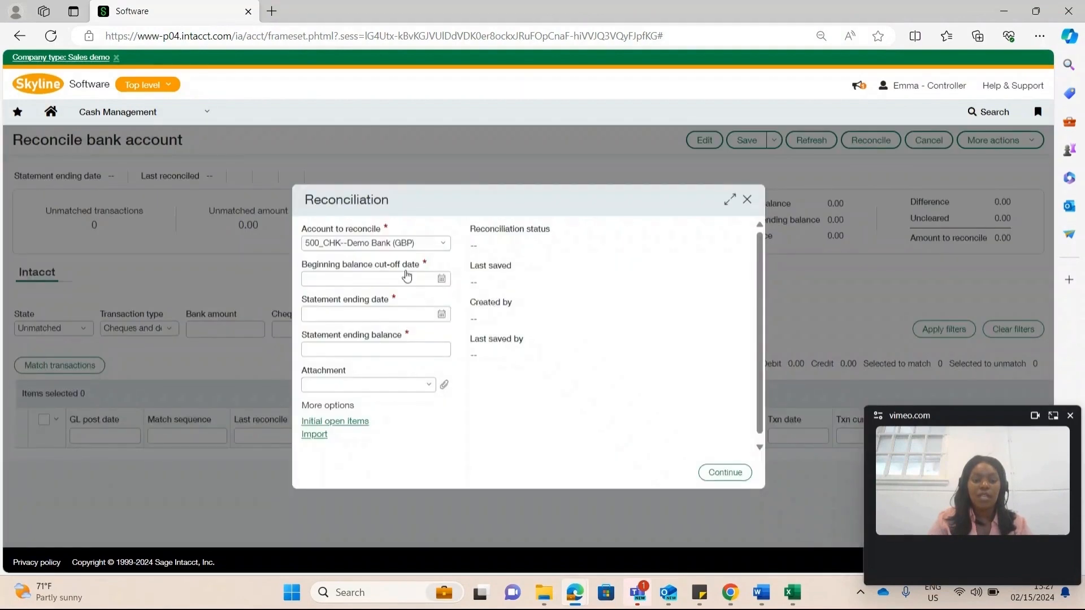
Set the beginning balance cut-off date and the statement ending date to 02/15/2024.
{"action": "left_click", "coordinate": [442, 315]}
{"action": "left_click", "coordinate": [425, 408]}
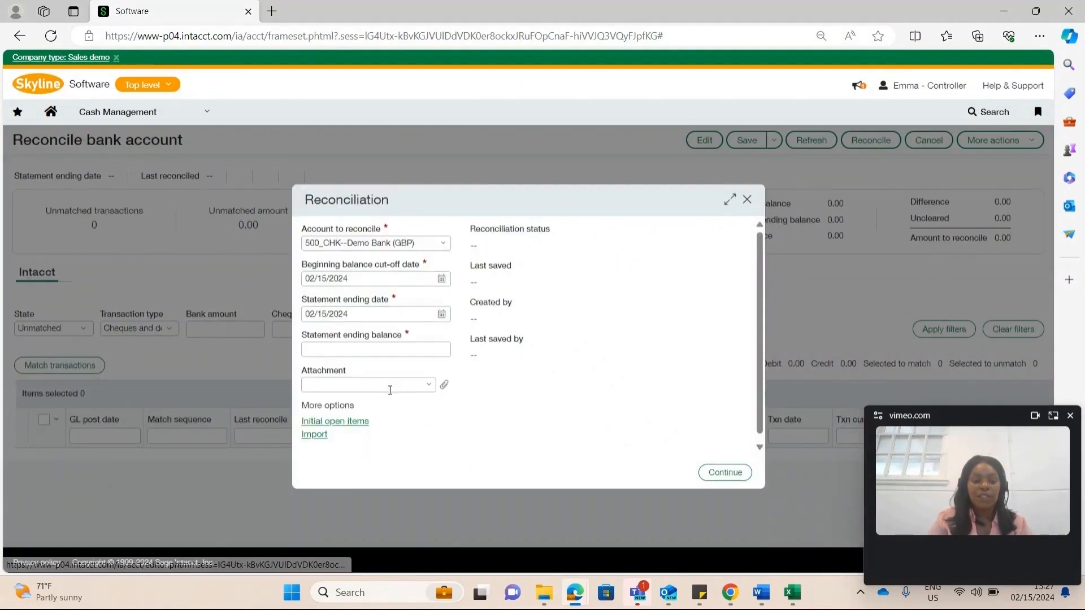
{"action": "left_click", "coordinate": [405, 346]}
Import the Customer recon file from the BR Files folder as the bank transaction file.
{"action": "left_click", "coordinate": [314, 434]}
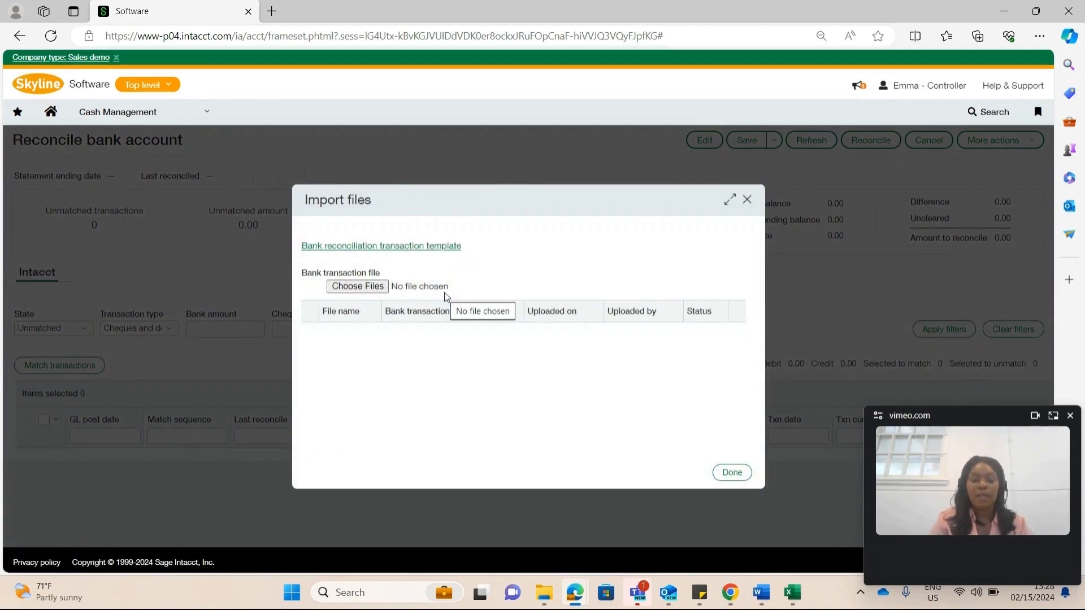
{"action": "left_click", "coordinate": [353, 288]}
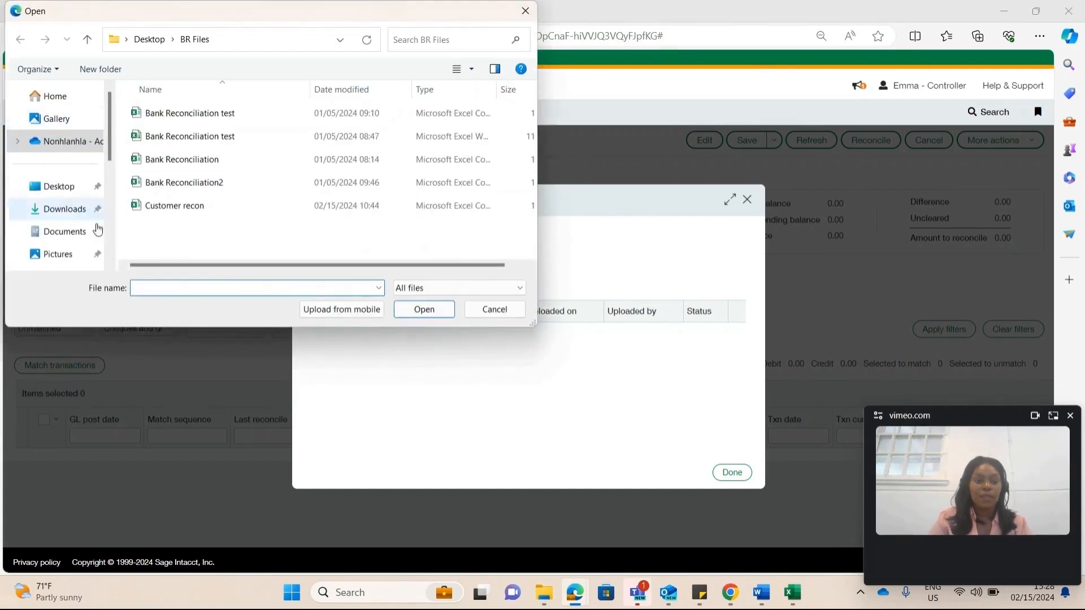
{"action": "left_click", "coordinate": [203, 207]}
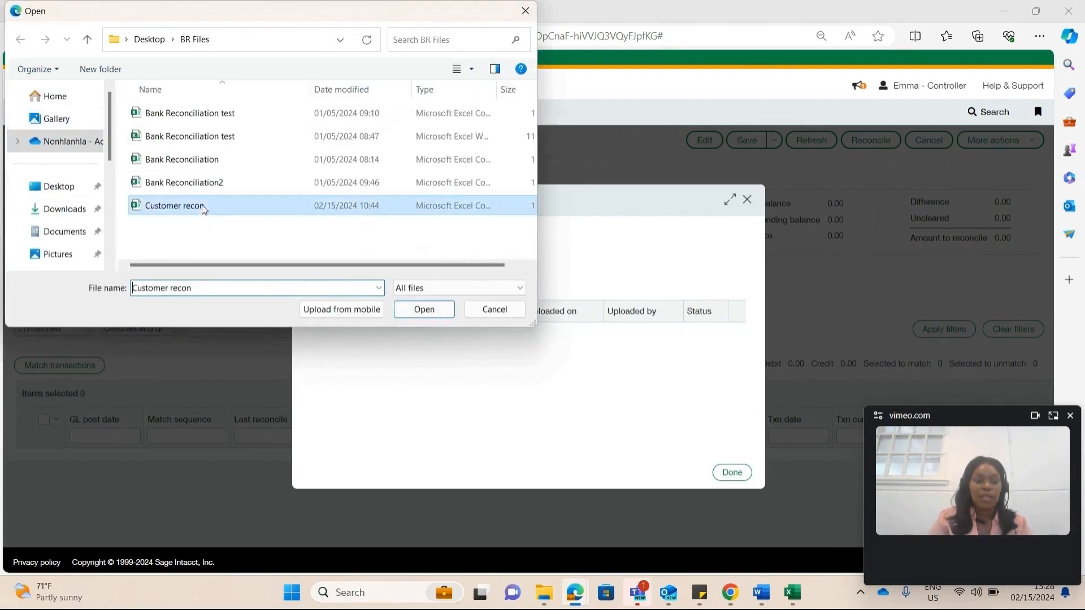
{"action": "left_click", "coordinate": [425, 309]}
{"action": "left_click", "coordinate": [730, 473]}
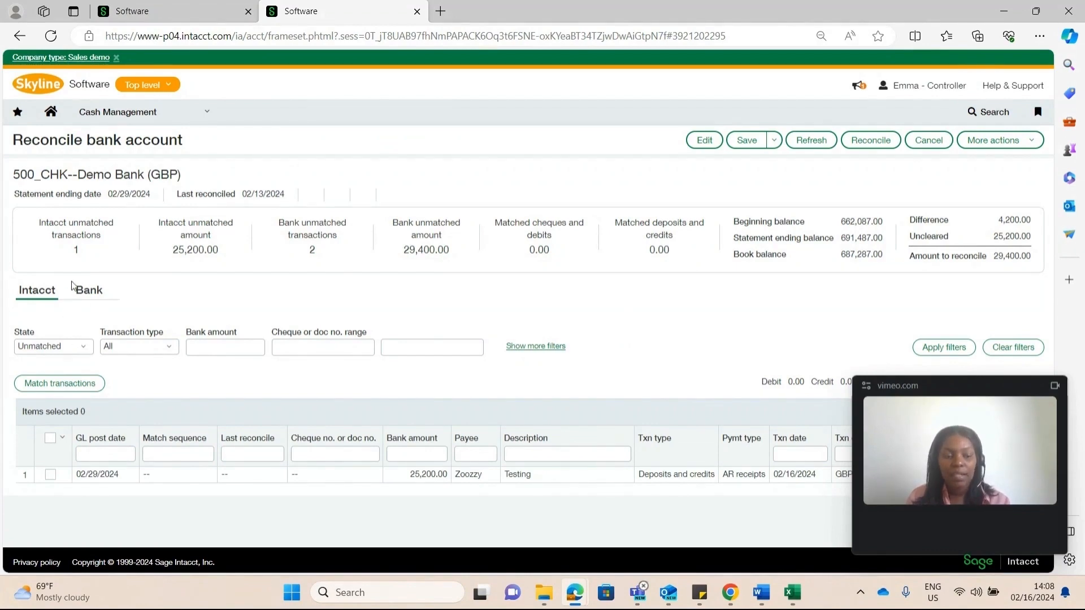
Review the state and transaction type filters of the Intacct transactions and apply them as Unmatched and All.
{"action": "left_click", "coordinate": [81, 347]}
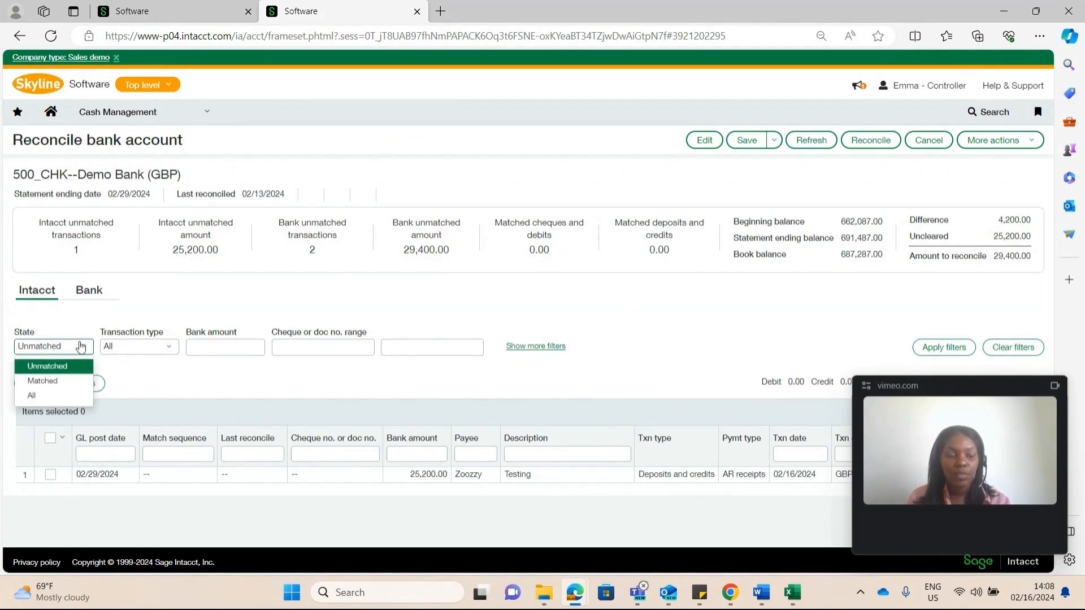
{"action": "left_click", "coordinate": [175, 347]}
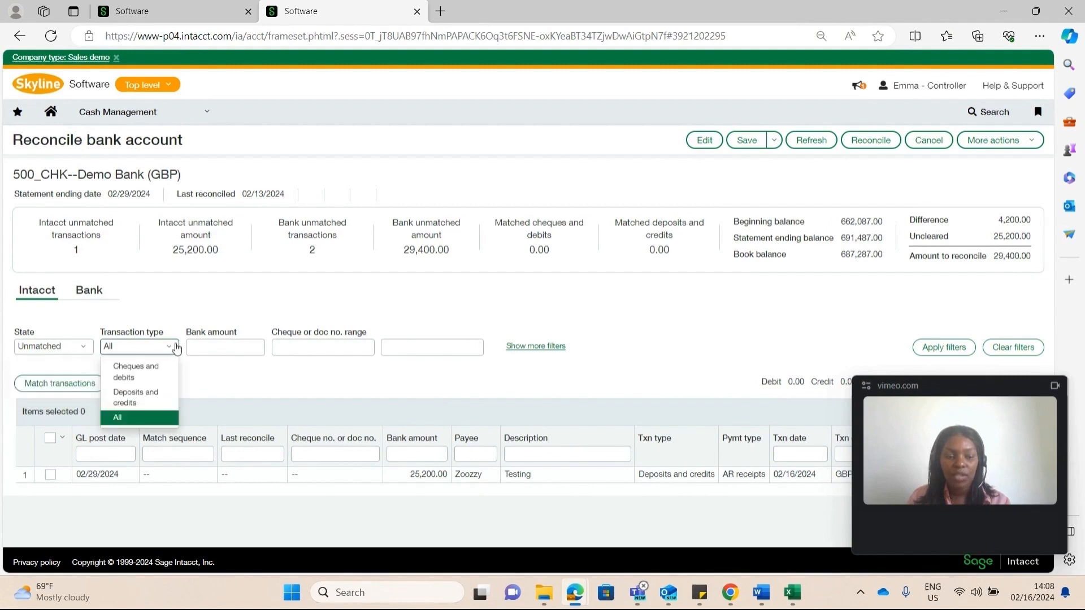
{"action": "left_click", "coordinate": [736, 329]}
{"action": "left_click", "coordinate": [950, 348]}
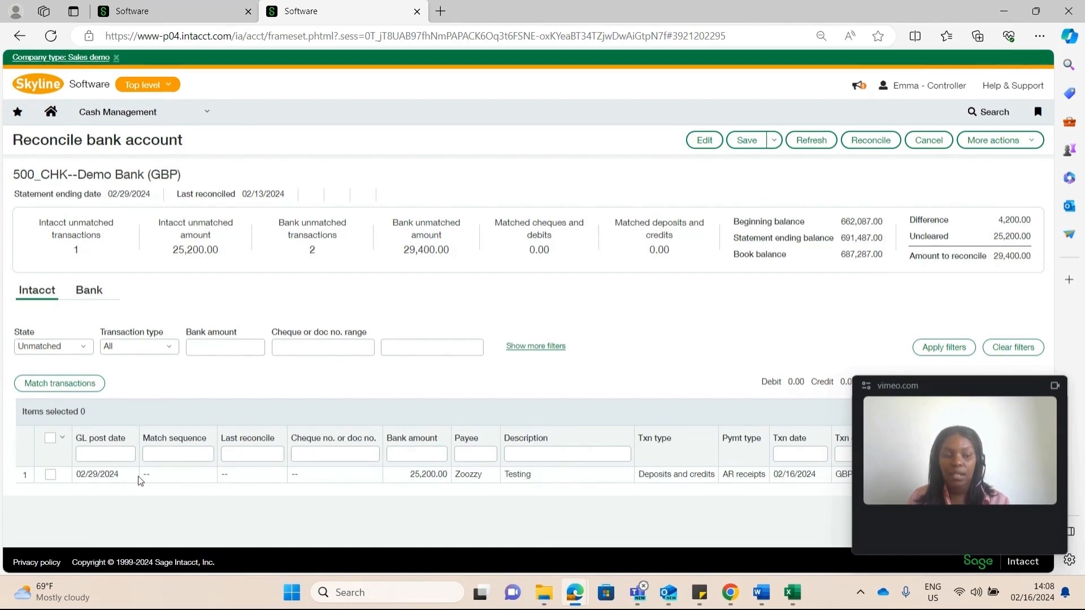
Match the 25,200.00 bank transaction Zbill01 with the Intacct AR receipt for Zoozzy.
{"action": "left_click", "coordinate": [88, 292]}
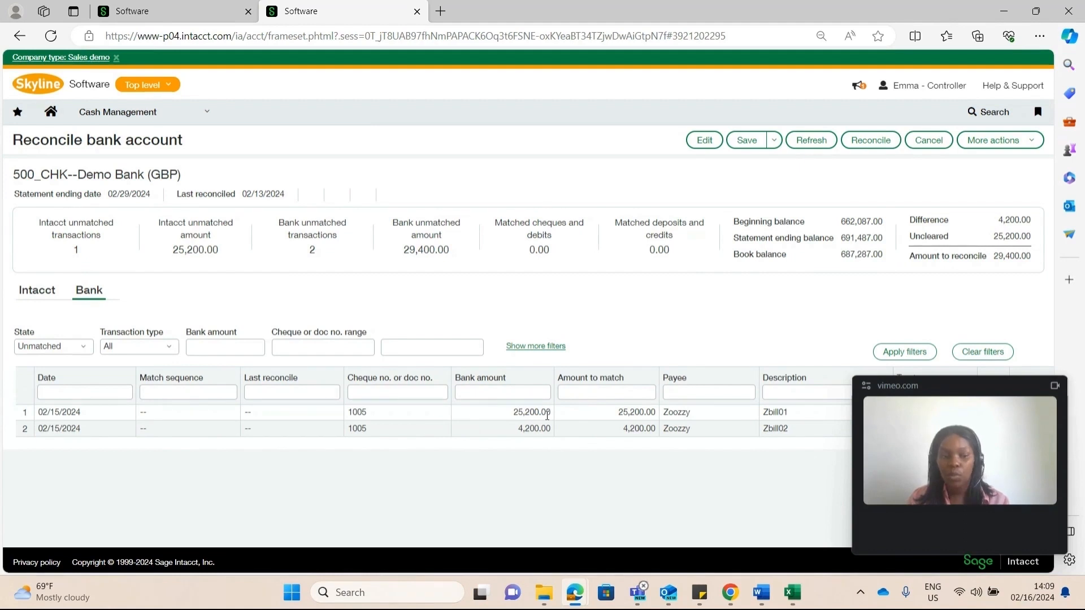
{"action": "left_click_drag", "start_coordinate": [955, 387], "coordinate": [953, 437]}
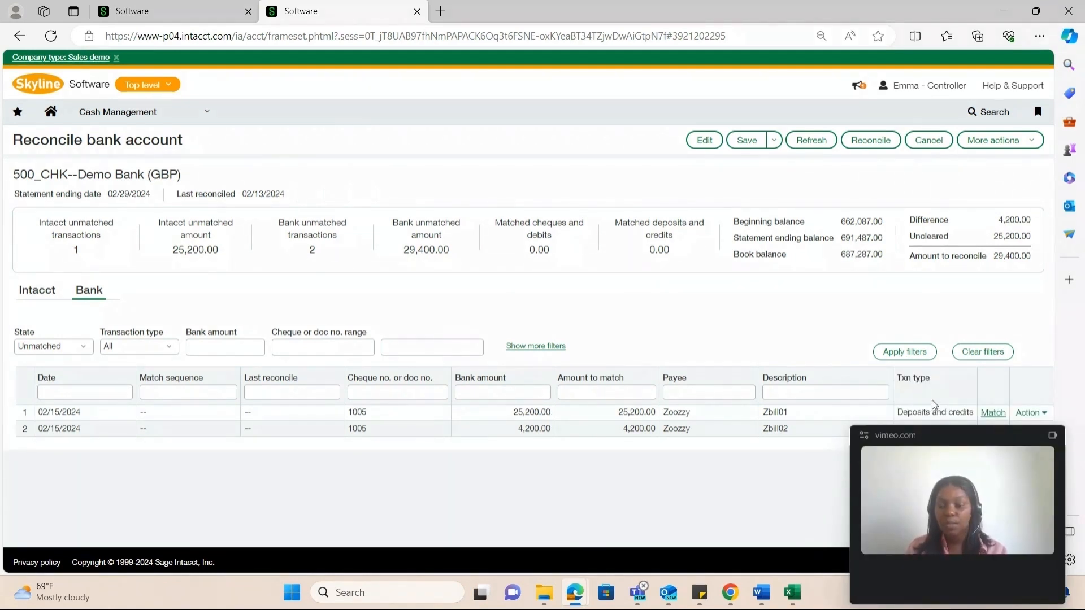
{"action": "left_click", "coordinate": [995, 413]}
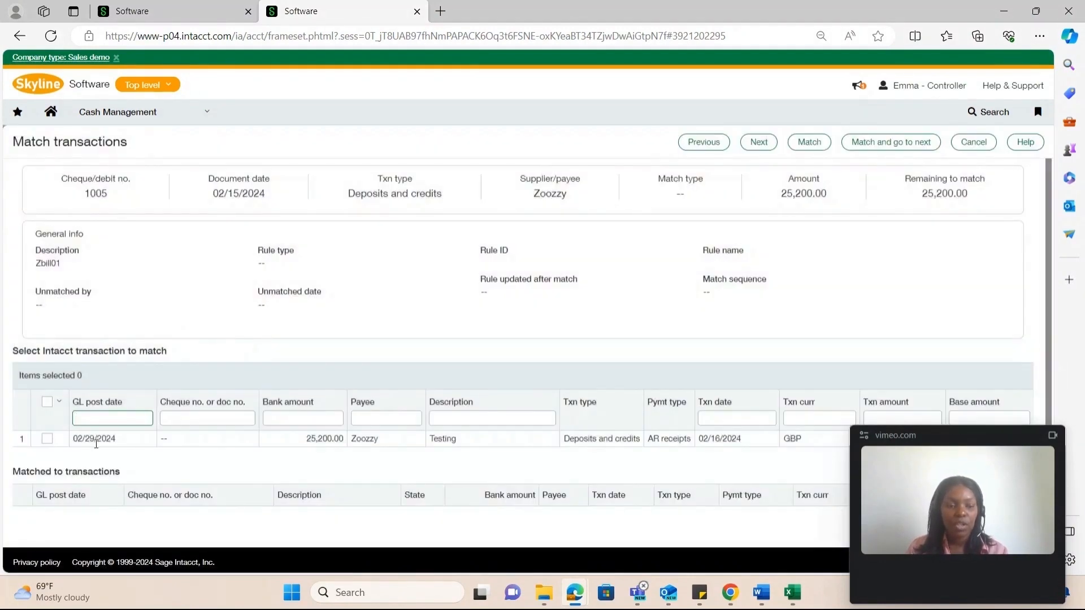
{"action": "left_click", "coordinate": [47, 439]}
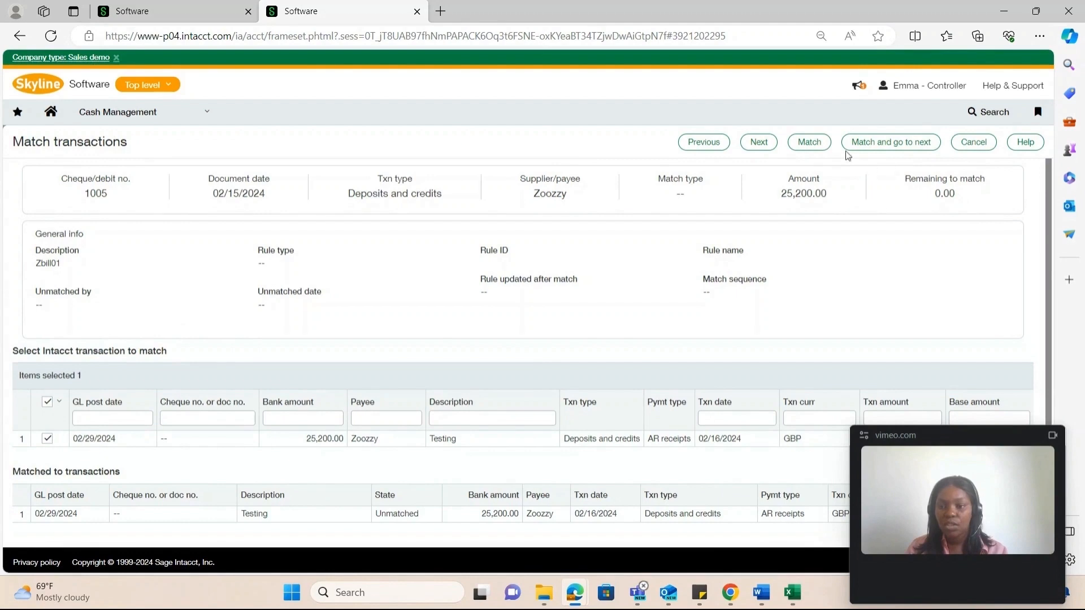
{"action": "left_click", "coordinate": [810, 142]}
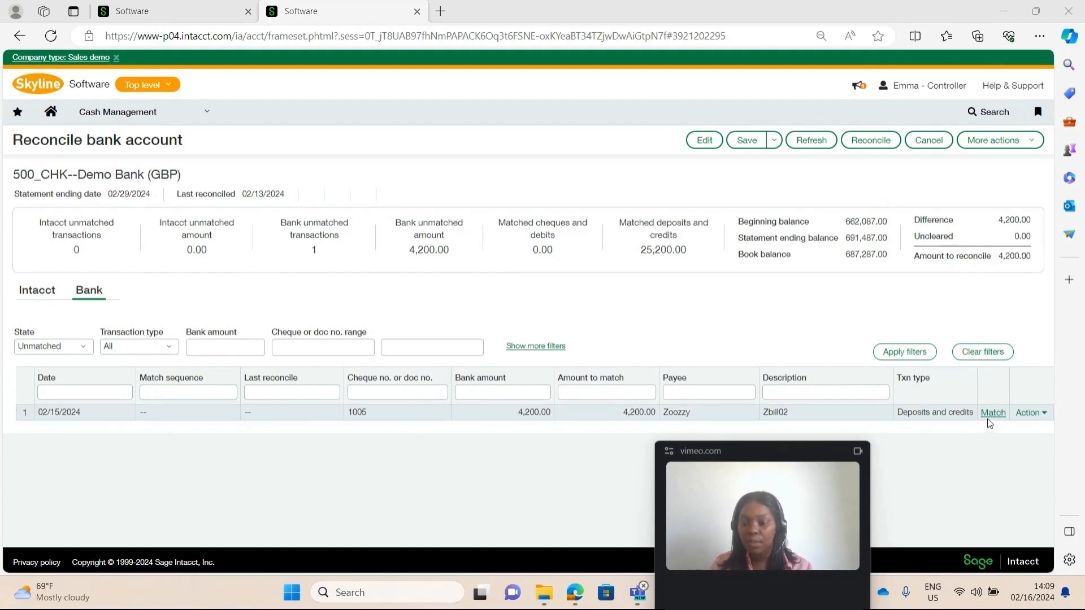
Check whether the Zbill02 bank transaction has an Intacct transaction to match, and leave the matching without saving.
{"action": "left_click", "coordinate": [993, 415]}
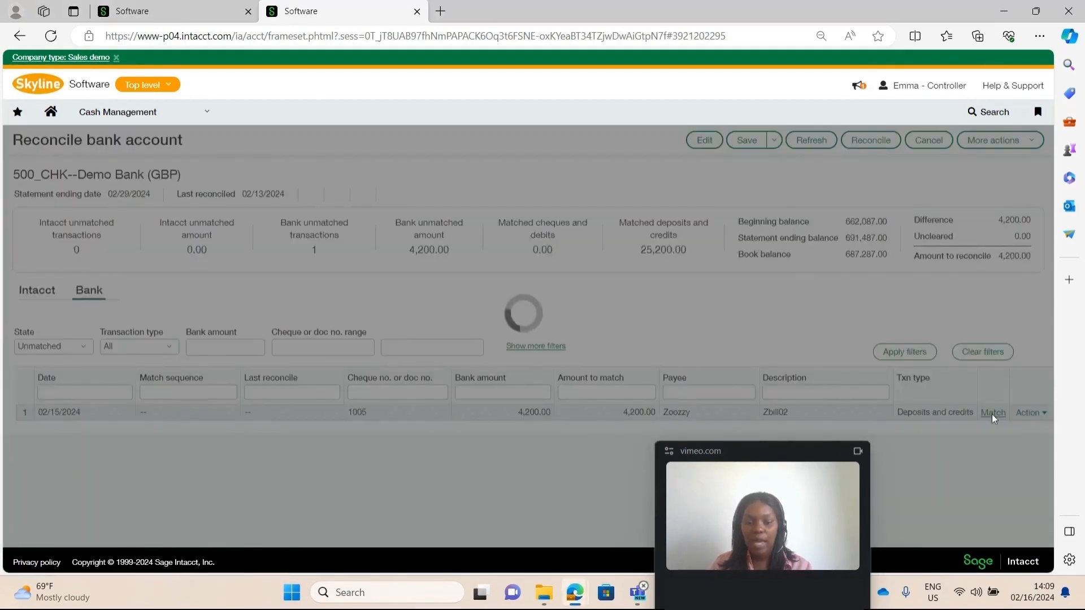
{"action": "scroll", "coordinate": [599, 318], "scroll_direction": "down", "scroll_amount": 1}
{"action": "scroll", "coordinate": [599, 318], "scroll_direction": "up", "scroll_amount": 1}
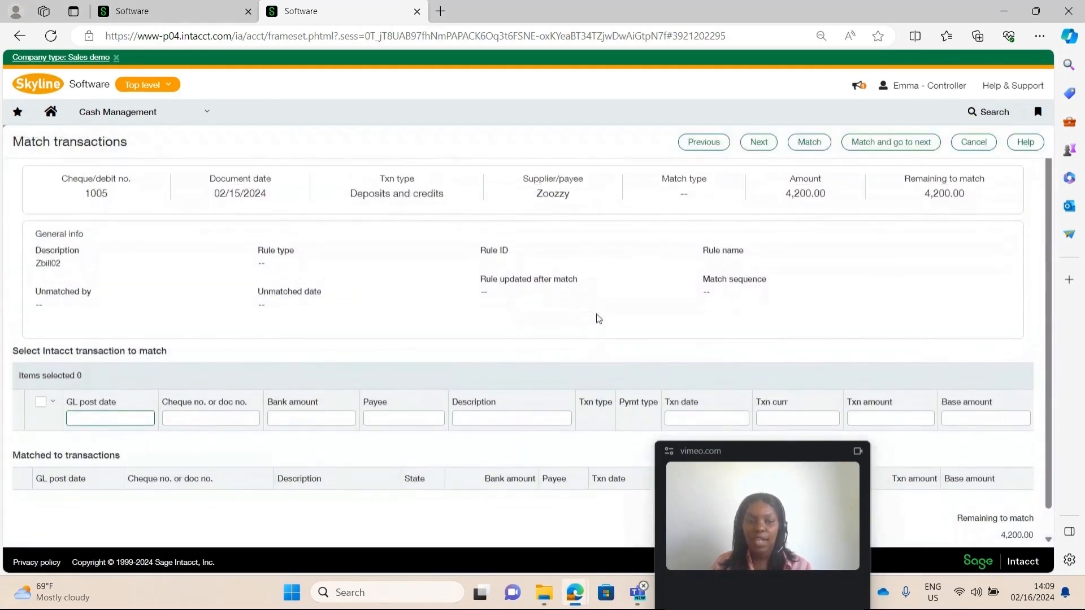
{"action": "left_click", "coordinate": [975, 142]}
Create a received payment from the Zbill02 bank transaction and show its payment information.
{"action": "left_click", "coordinate": [1031, 413]}
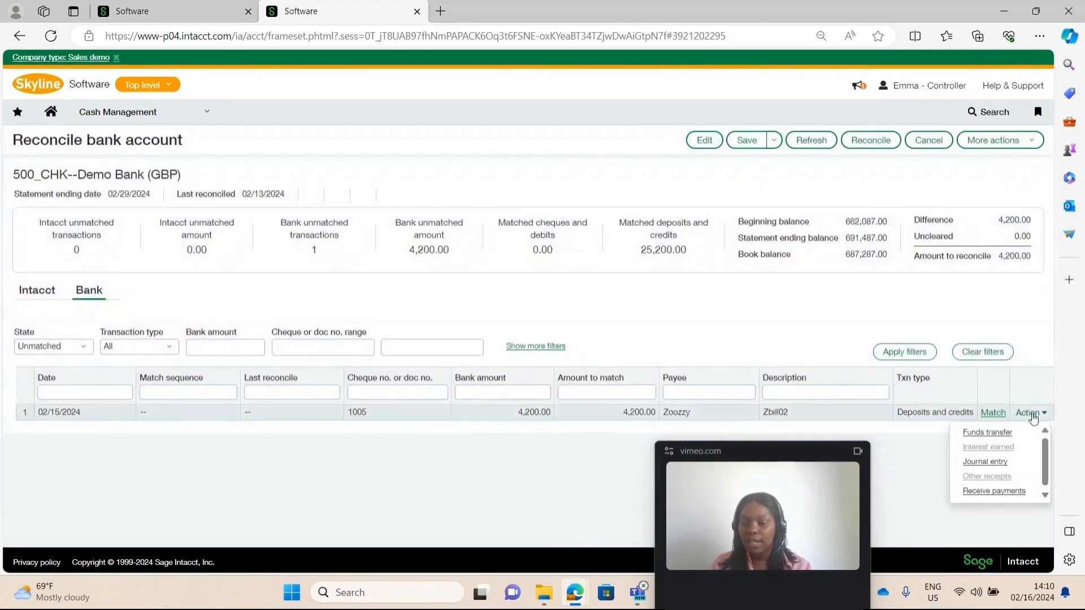
{"action": "left_click", "coordinate": [1015, 496]}
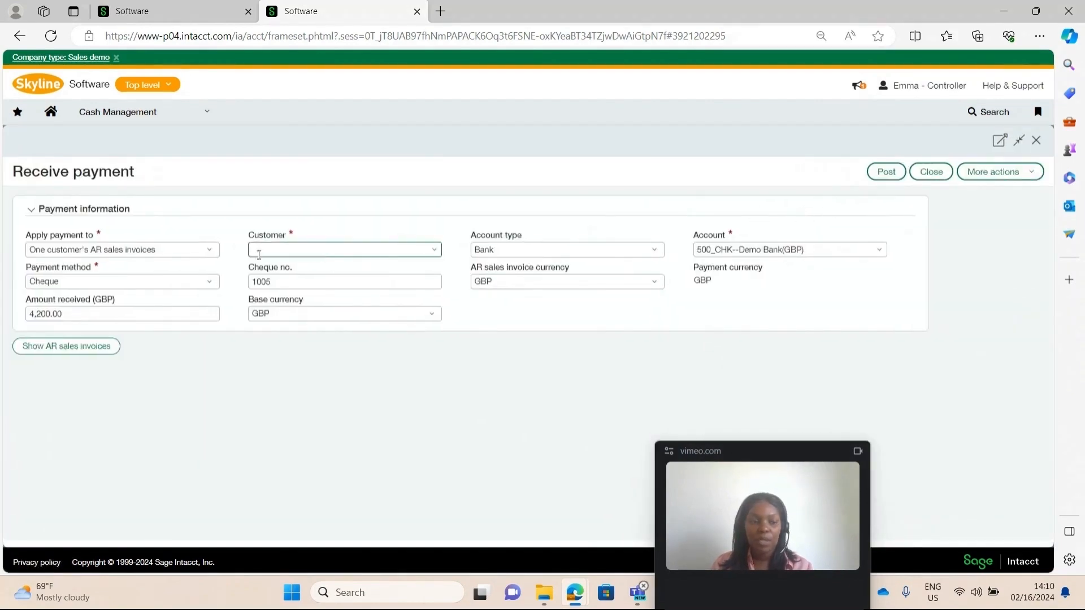
{"action": "left_click", "coordinate": [232, 208]}
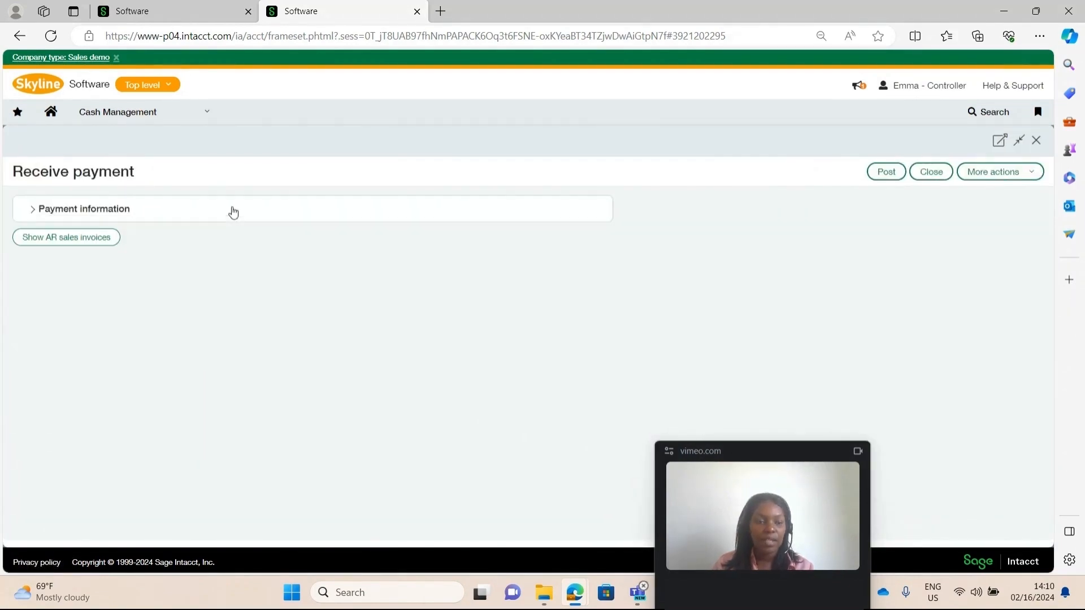
{"action": "left_click", "coordinate": [86, 208]}
Set the received payment's method to Record transfer and its customer to Zoozzy.
{"action": "left_click", "coordinate": [209, 282]}
{"action": "left_click", "coordinate": [102, 316]}
{"action": "left_click", "coordinate": [208, 284]}
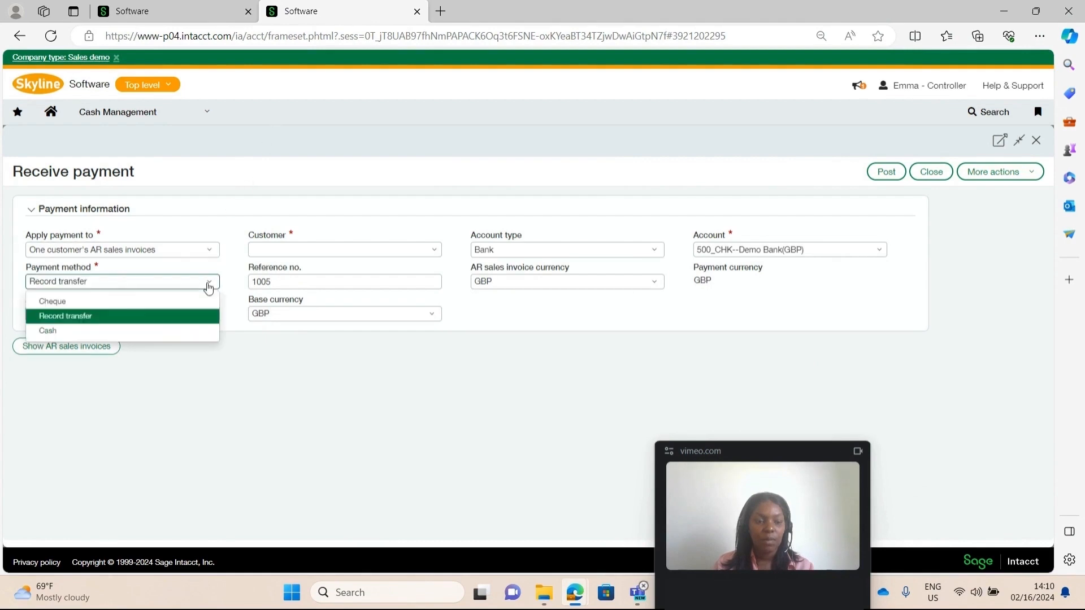
{"action": "left_click", "coordinate": [158, 319]}
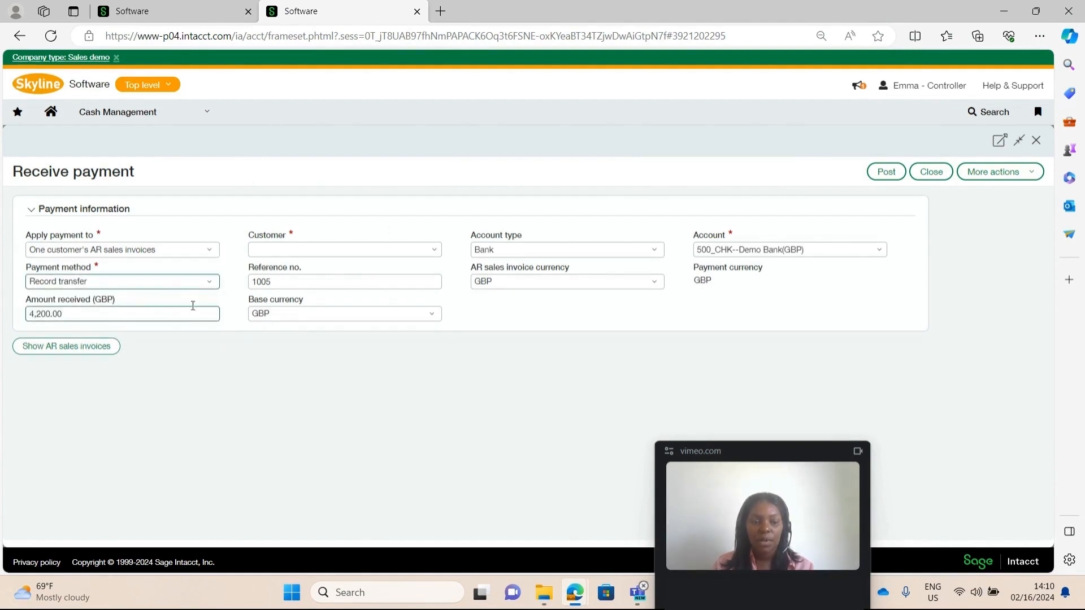
{"action": "left_click", "coordinate": [428, 250]}
{"action": "type", "text": "zoo"}
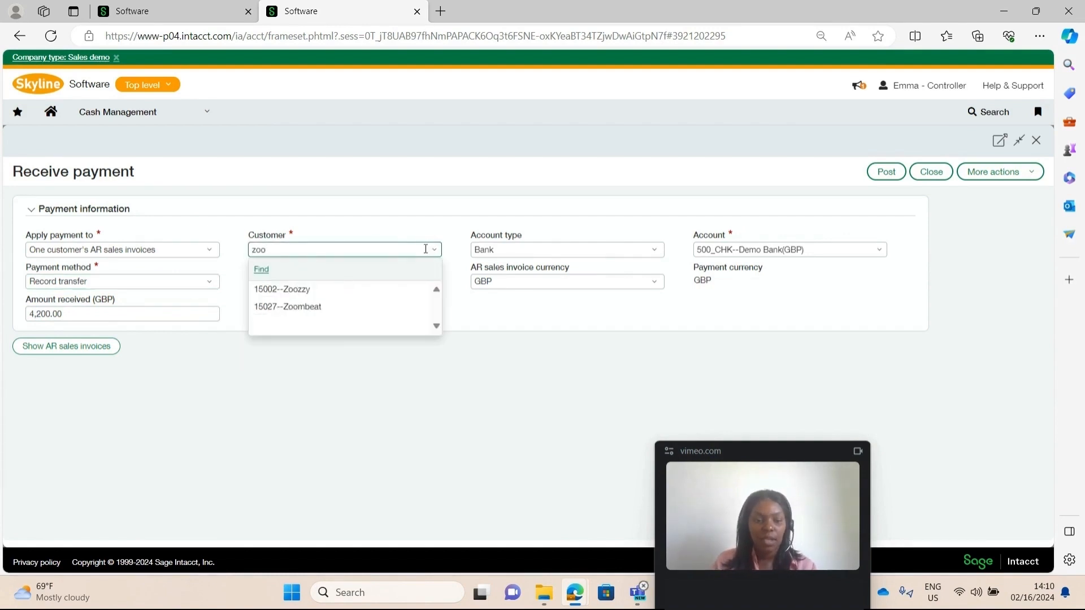
{"action": "left_click", "coordinate": [282, 289]}
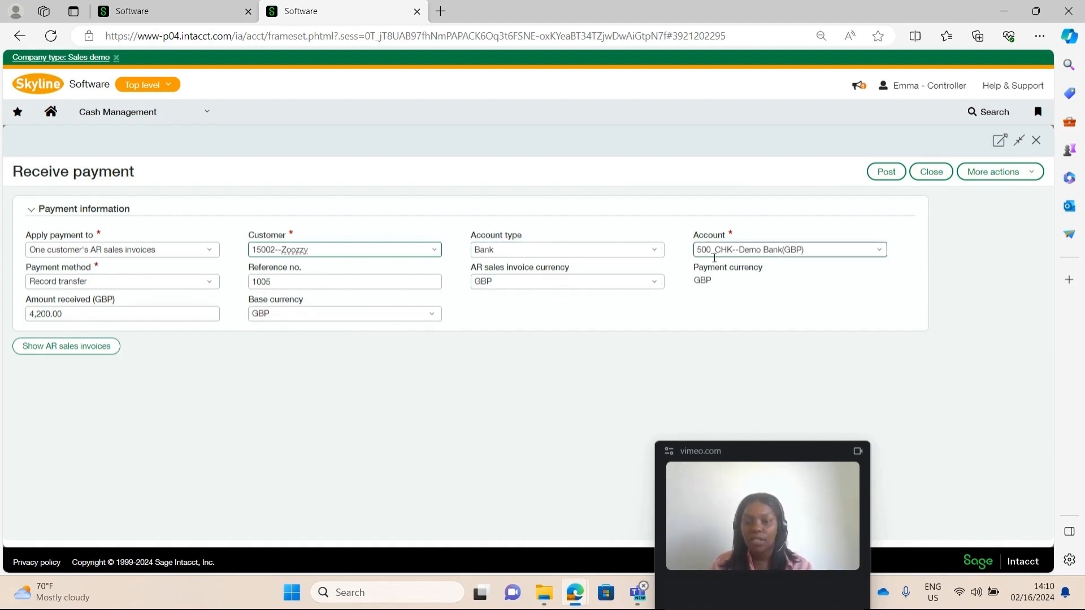
Show Zoozzy's AR sales invoices for the 4,200.00 payment with memo Zbill02, check the applied invoice, and post the payment.
{"action": "left_click", "coordinate": [70, 346]}
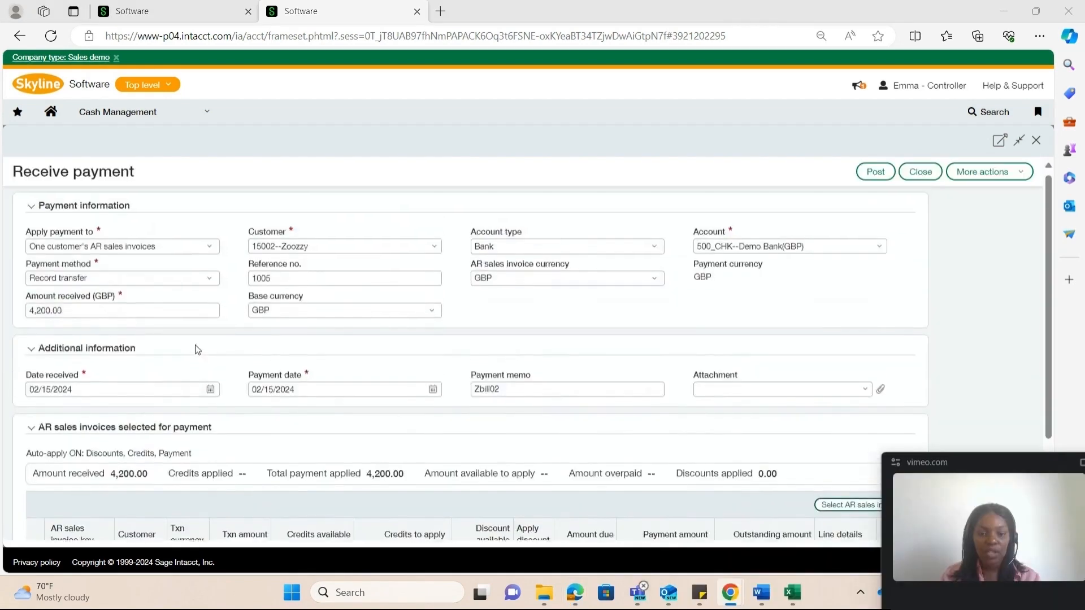
{"action": "scroll", "coordinate": [198, 346], "scroll_direction": "down", "scroll_amount": 2}
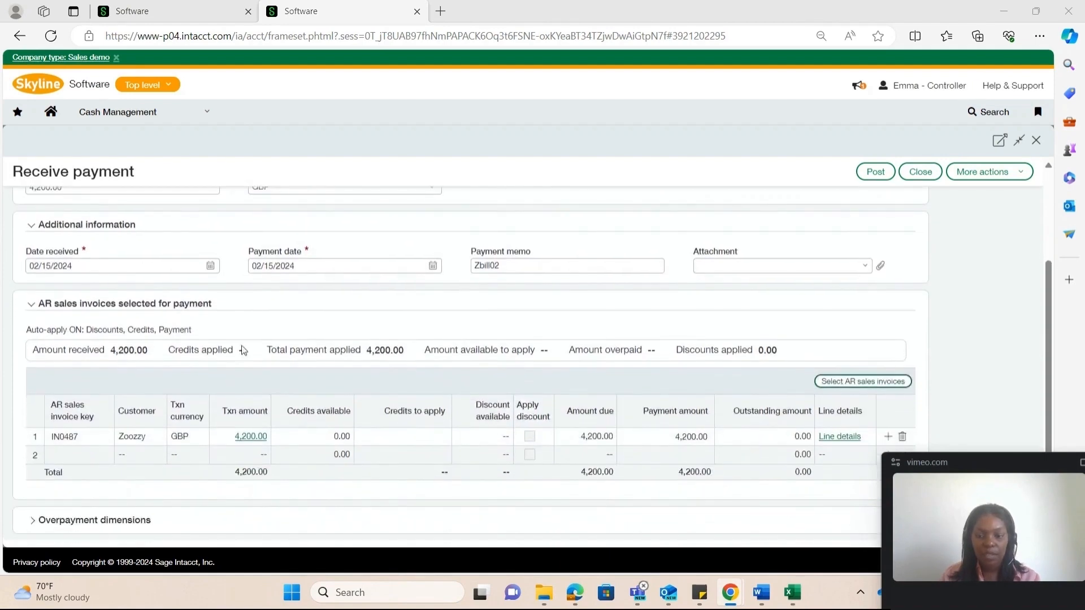
{"action": "left_click", "coordinate": [876, 171]}
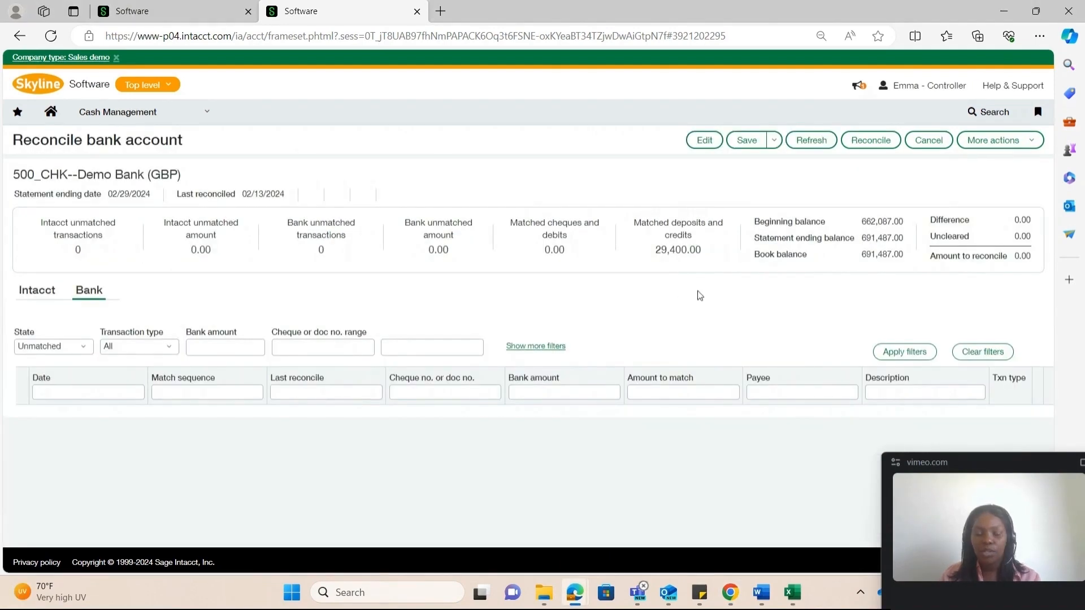